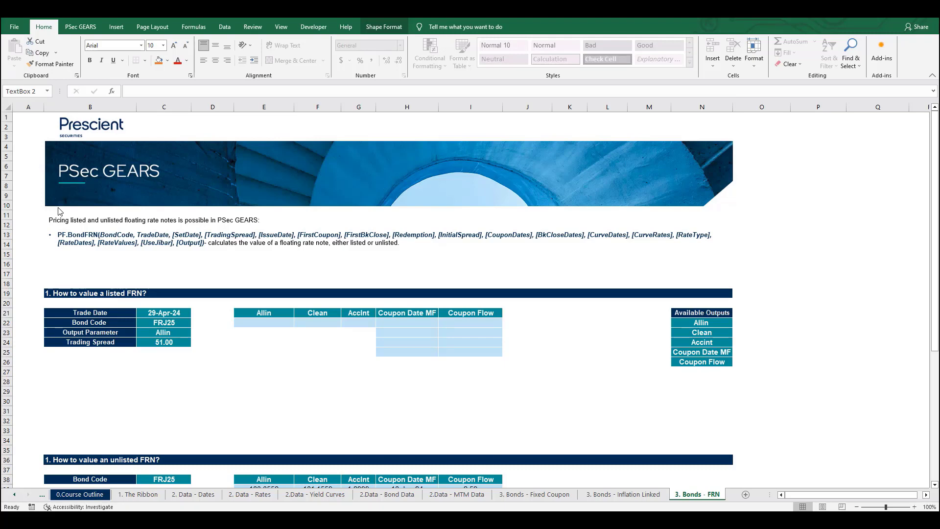
pyautogui.click(74, 260)
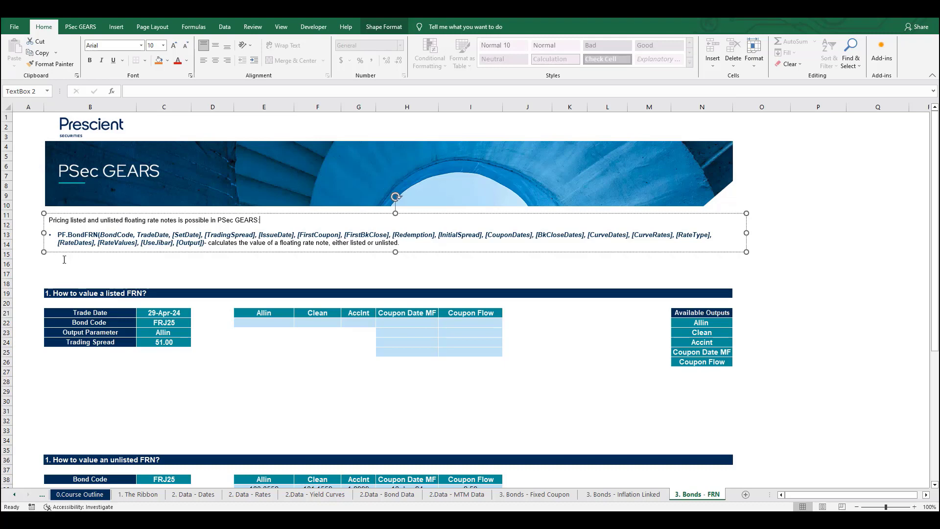
pyautogui.click(69, 383)
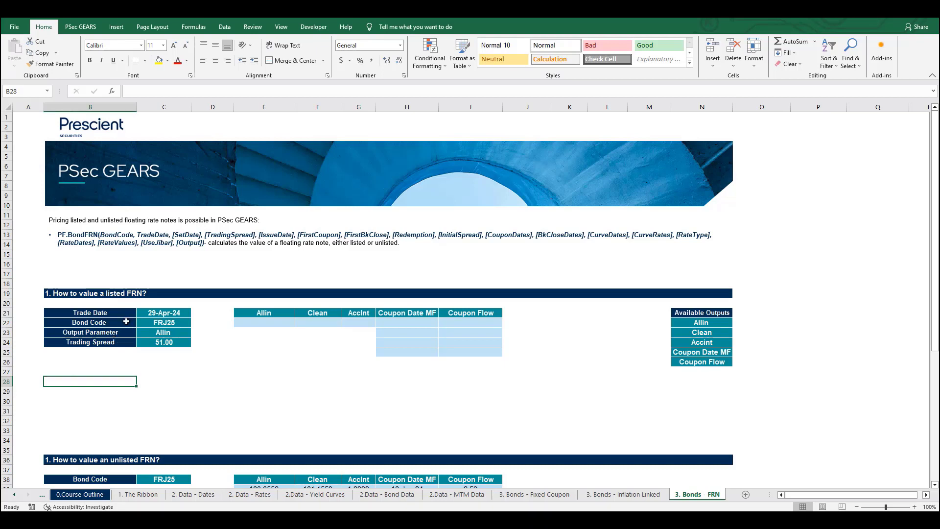
pyautogui.click(249, 323)
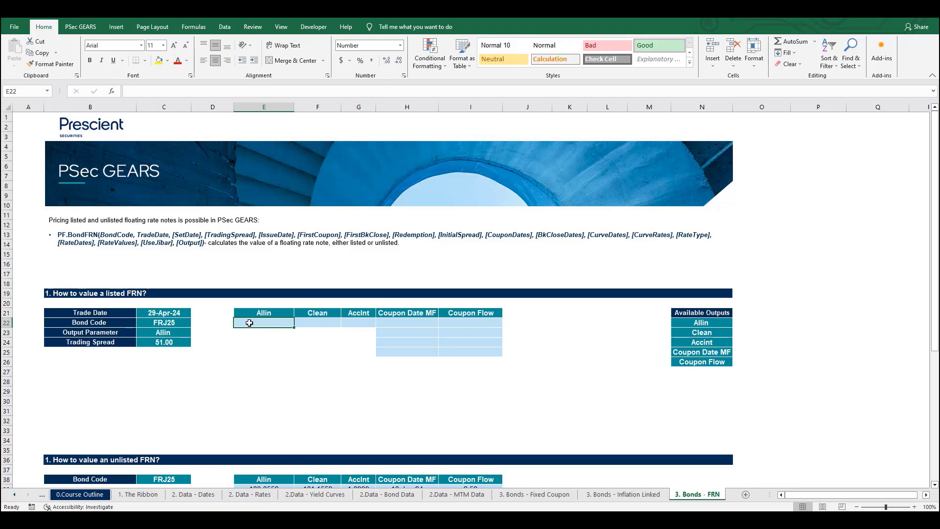
pyautogui.write('=')
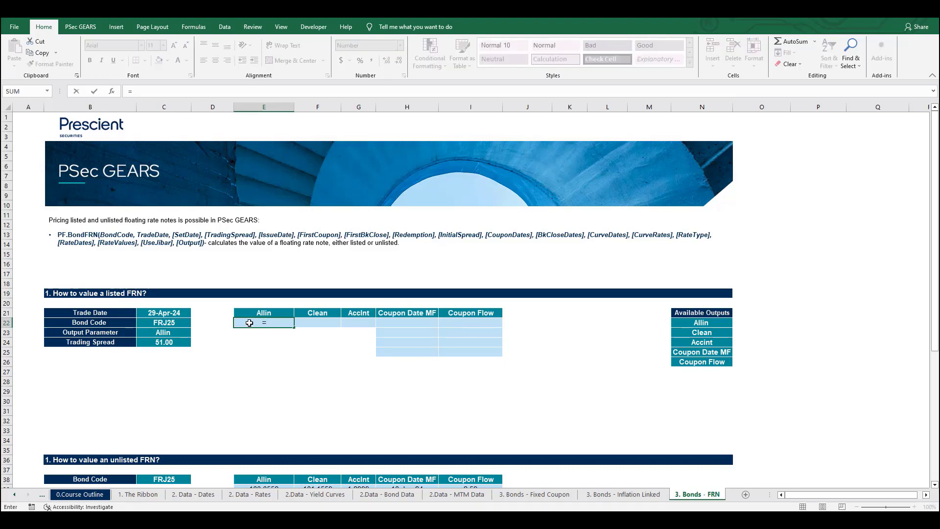
pyautogui.write('PF.Bo')
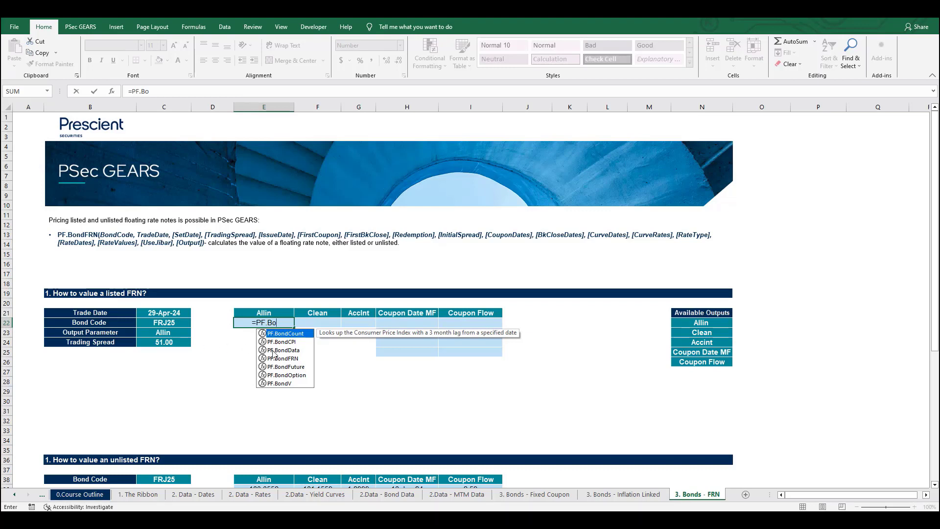
pyautogui.click(225, 349)
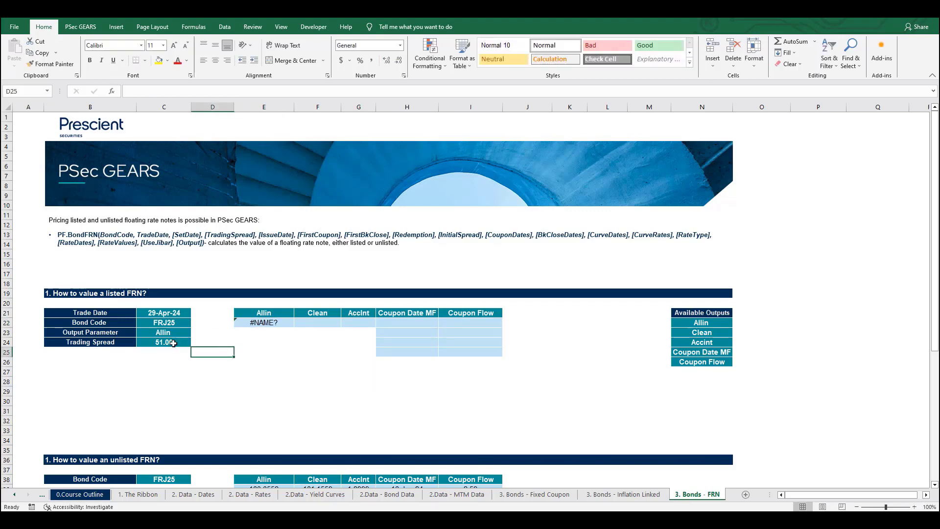
pyautogui.click(173, 343)
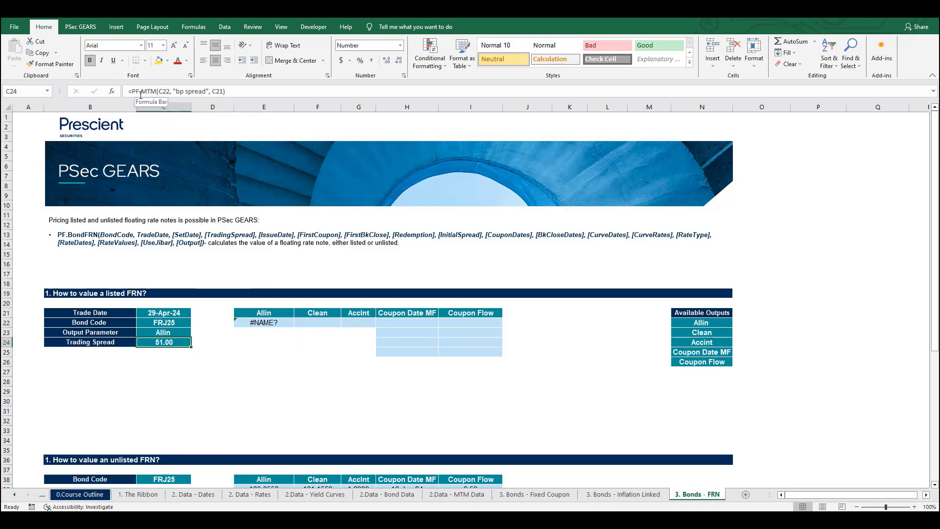
# Step: Start a PF.BondFRN formula in the listed FRN's Allin cell E22, with the bond code as absolute reference $C$22
pyautogui.click(266, 322)
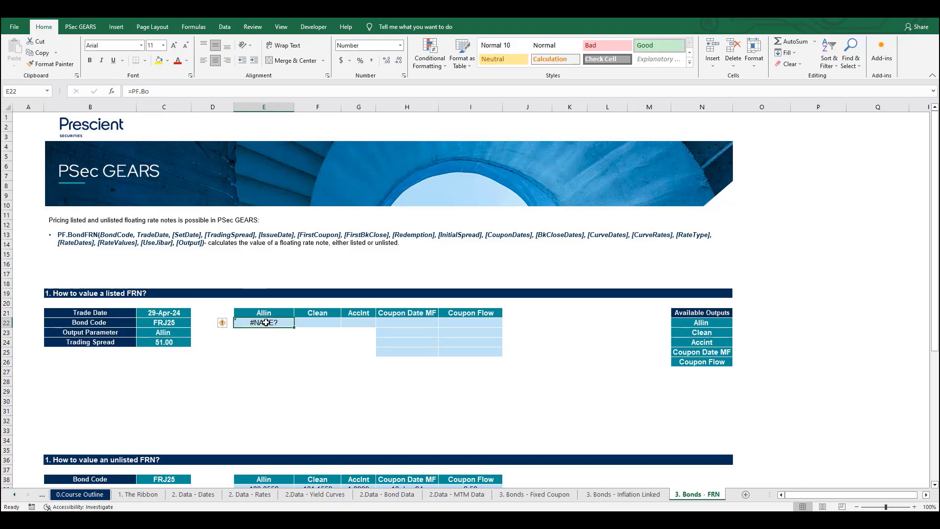
pyautogui.write('=PF.Bon')
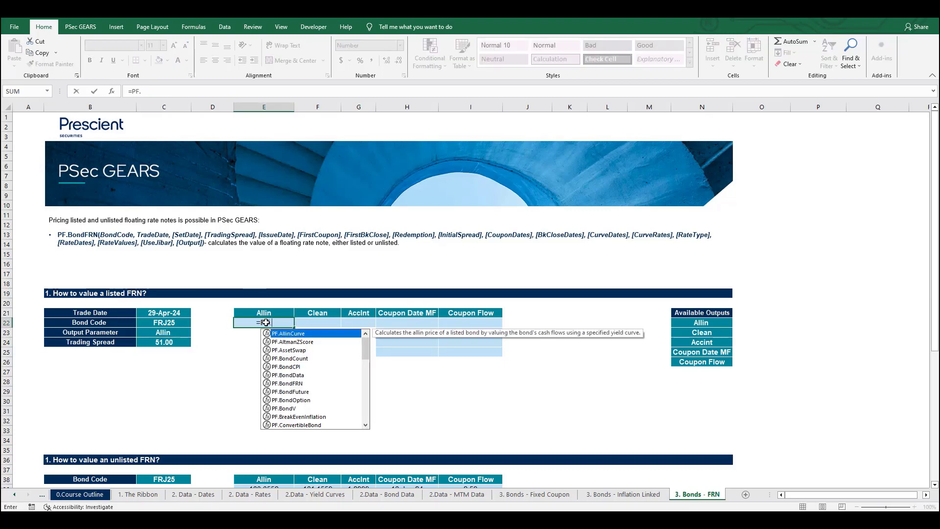
pyautogui.press('Down')
pyautogui.press('Down')
pyautogui.press('Down')
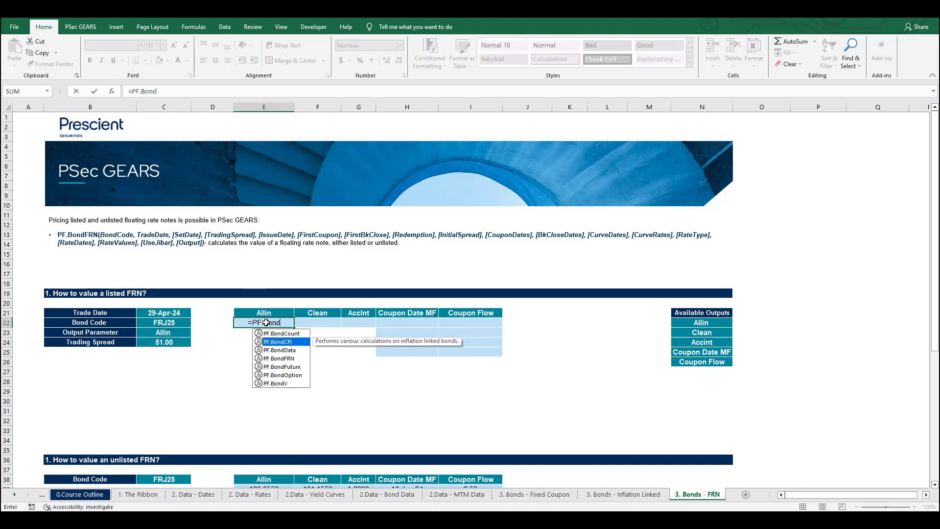
pyautogui.press('Tab')
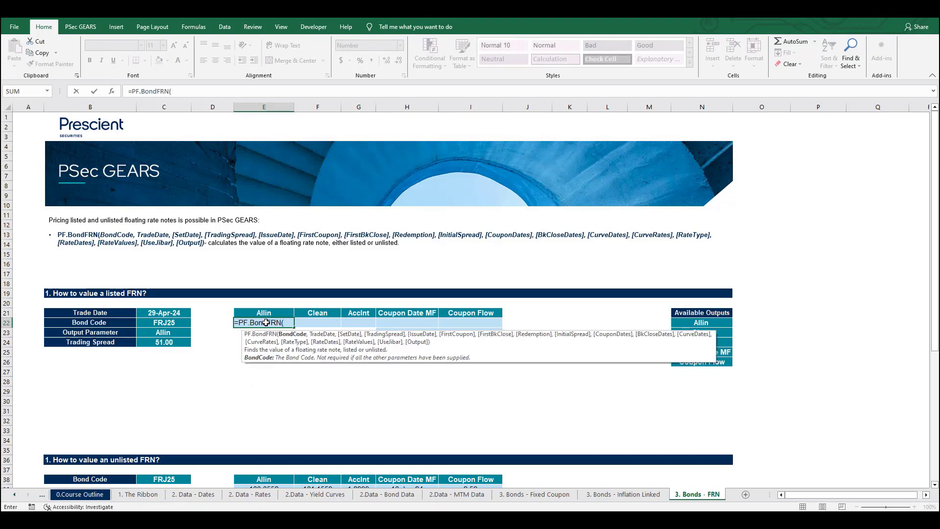
pyautogui.click(186, 329)
pyautogui.press('F4')
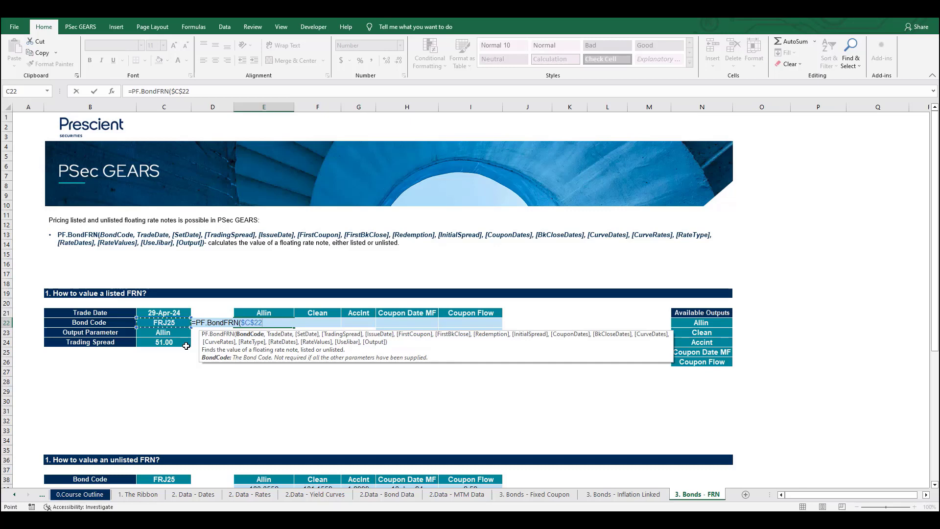
pyautogui.write(',')
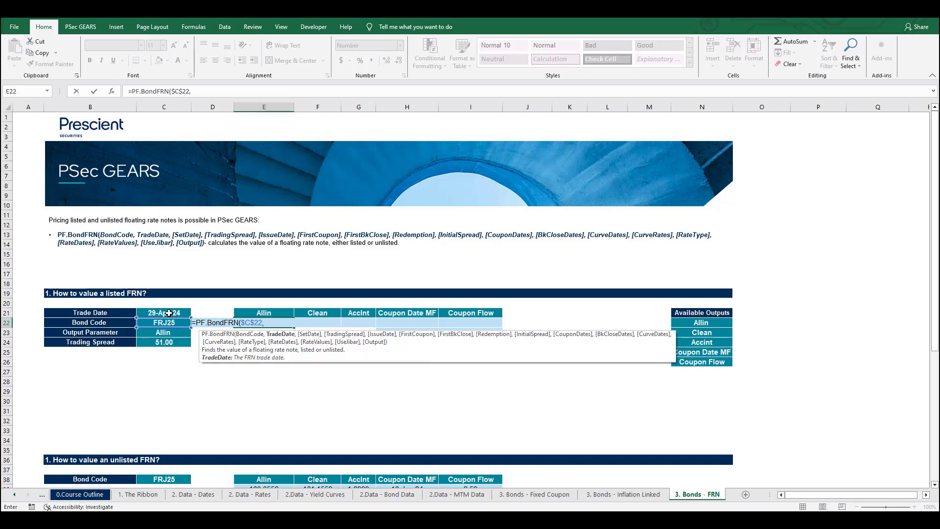
# Step: Add the trade date $C$21 and trading spread $C$24 as absolute references, leaving the settlement date argument empty
pyautogui.click(169, 312)
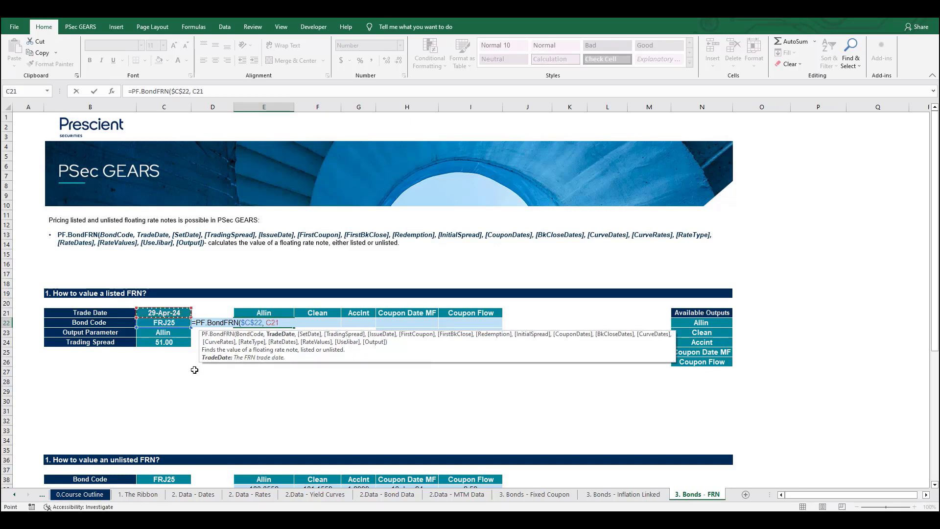
pyautogui.press('F4')
pyautogui.write(',')
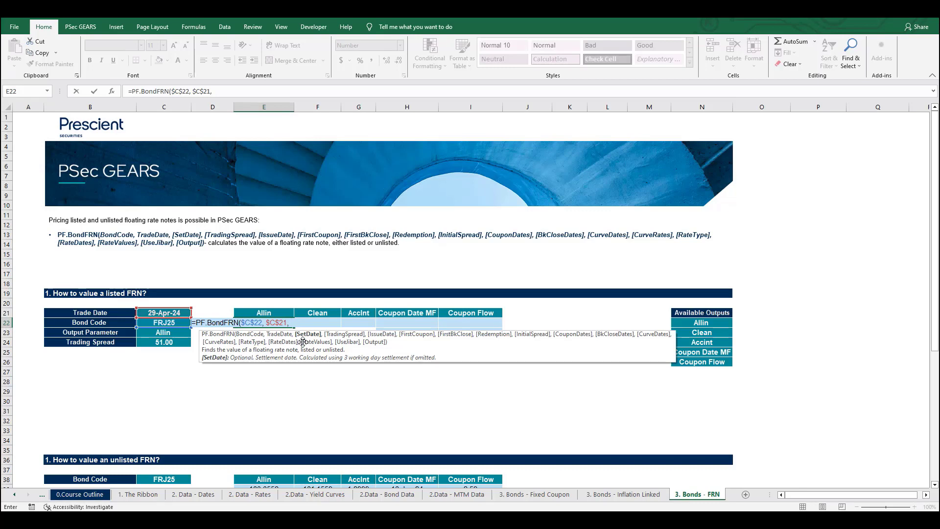
pyautogui.write(',')
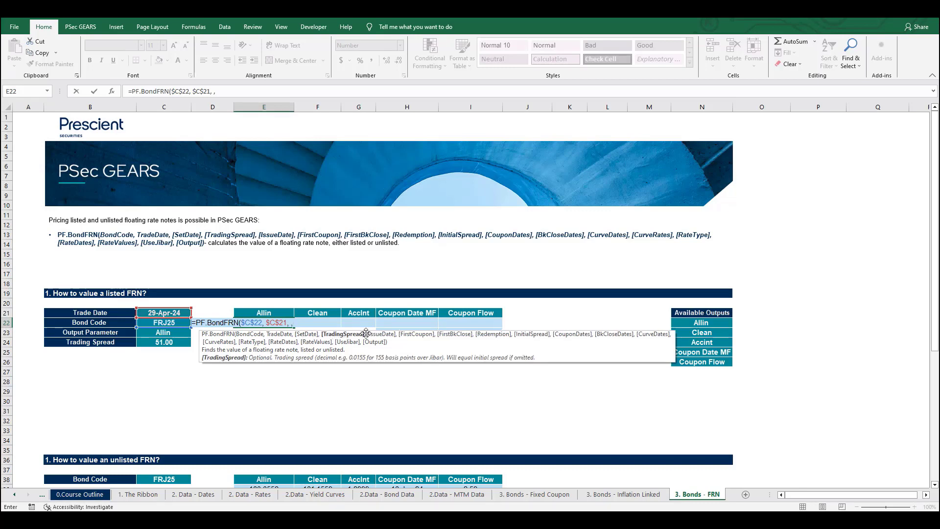
pyautogui.click(166, 343)
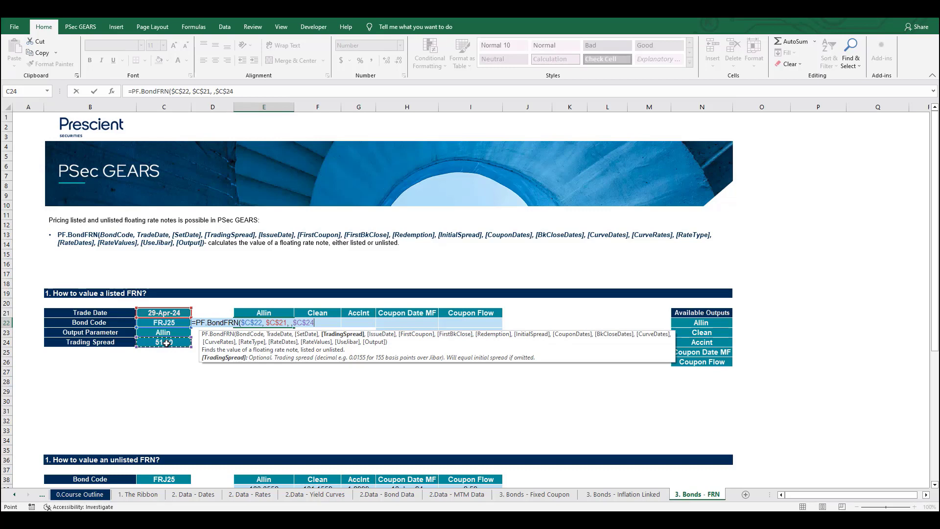
pyautogui.write(',')
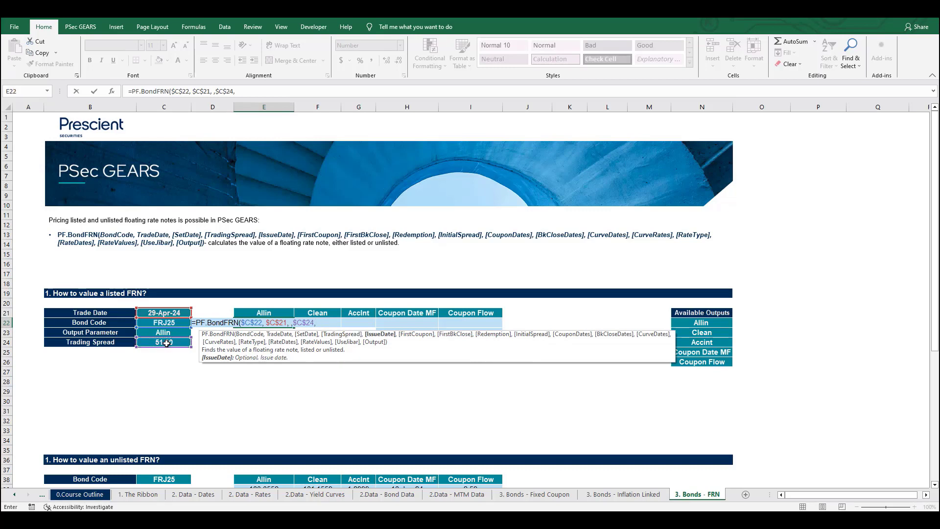
# Step: Leave the optional formula arguments from IssueDate through UseJibar empty, up to the Output argument
pyautogui.write(',,,,,,')
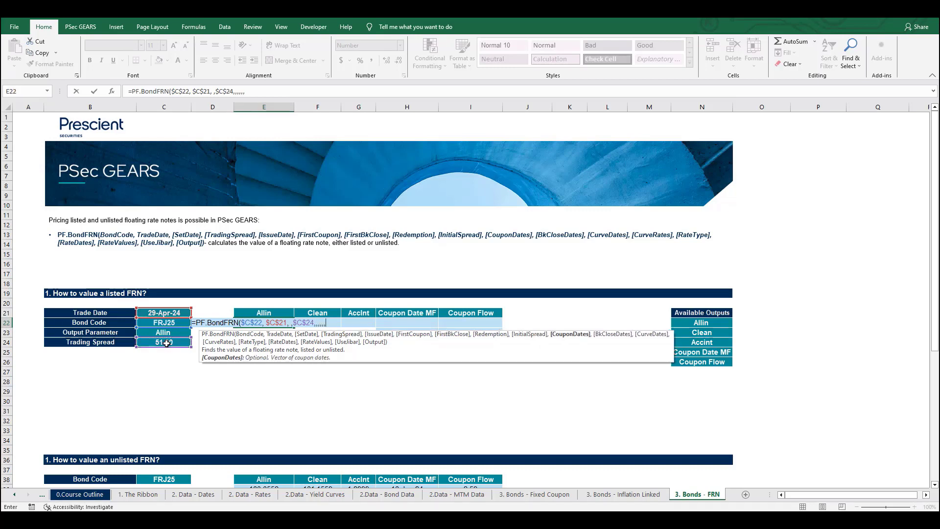
pyautogui.write(',,')
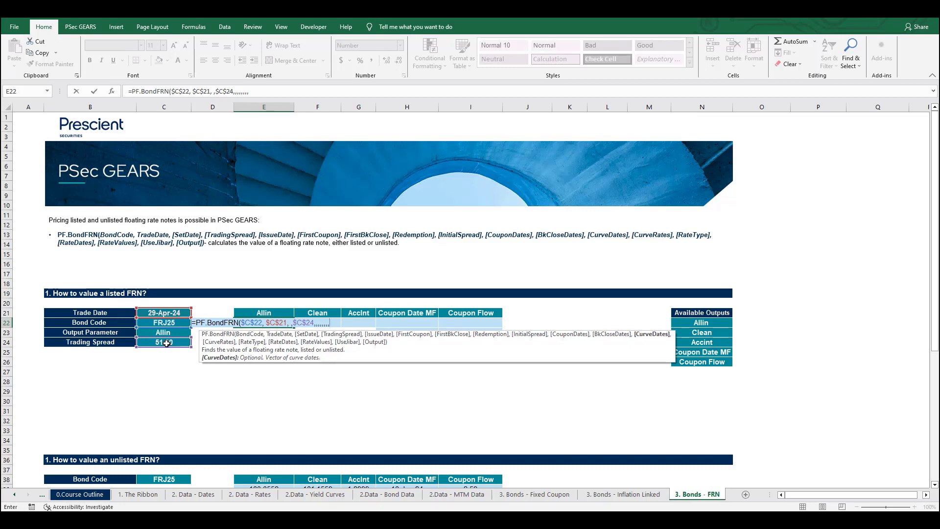
pyautogui.write(',')
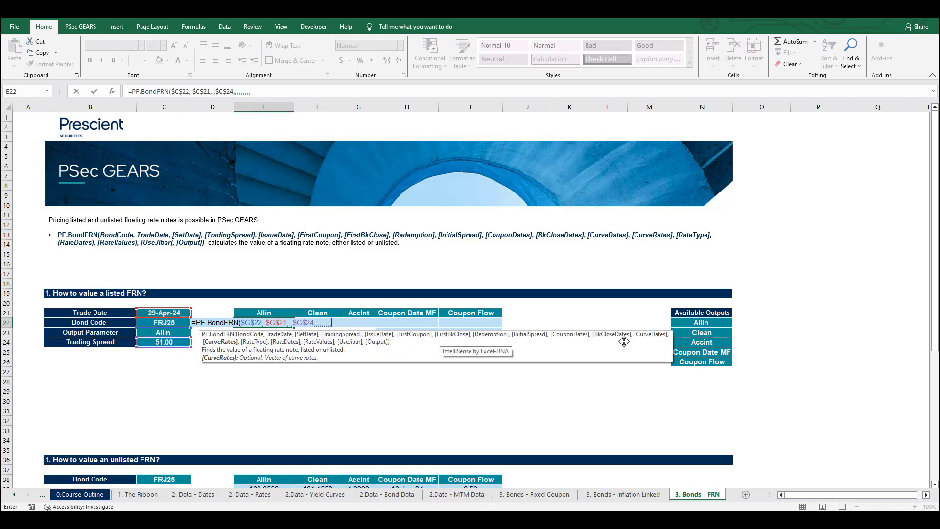
pyautogui.write(',')
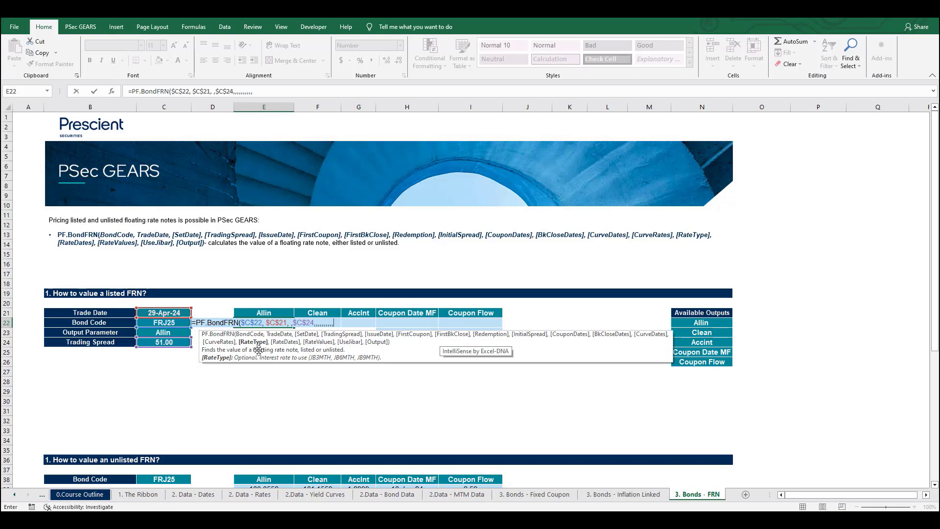
pyautogui.write(',')
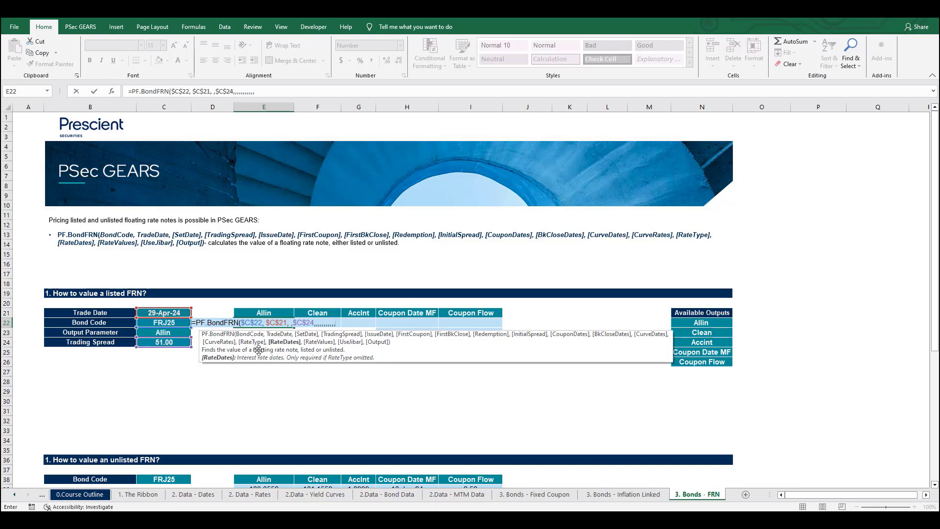
pyautogui.write(',')
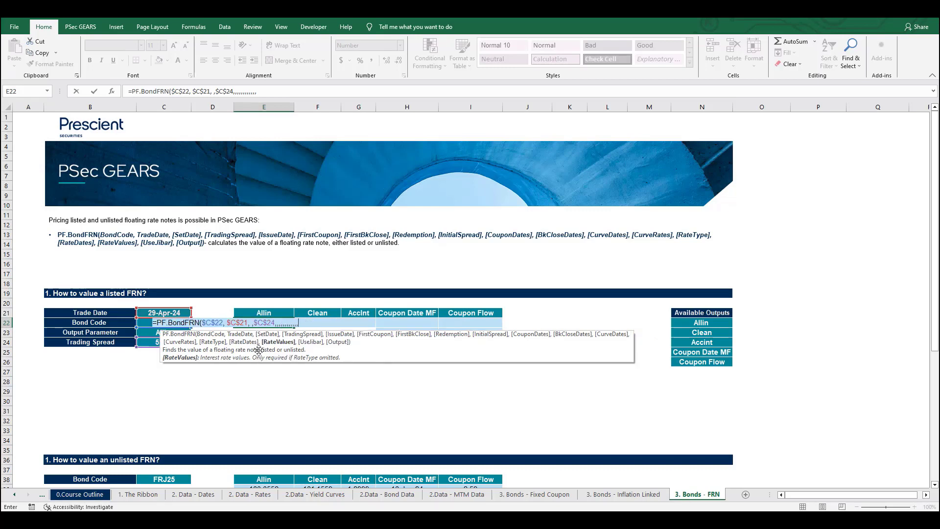
pyautogui.write(',')
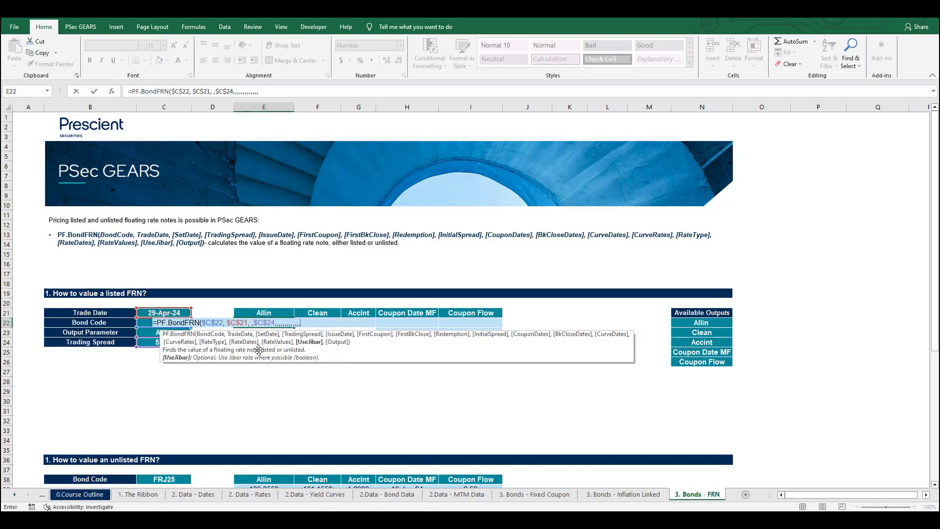
pyautogui.write(',')
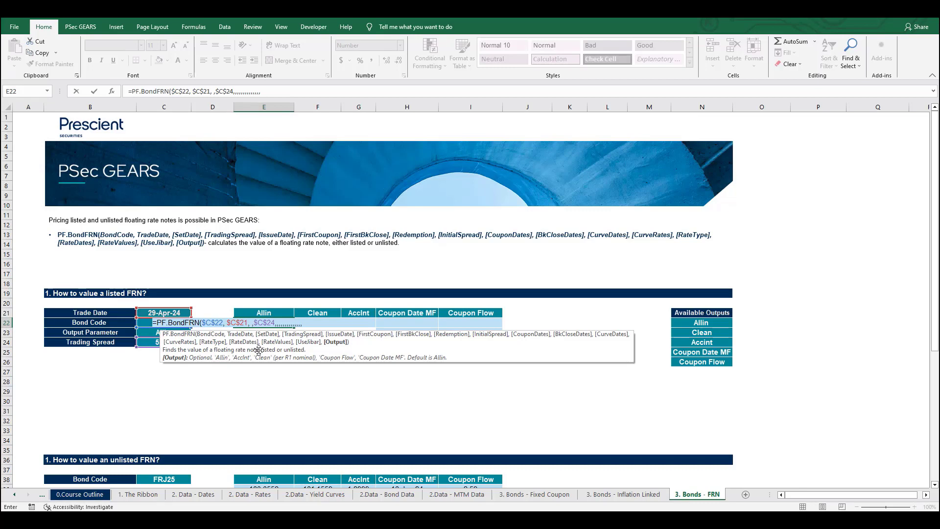
pyautogui.click(147, 331)
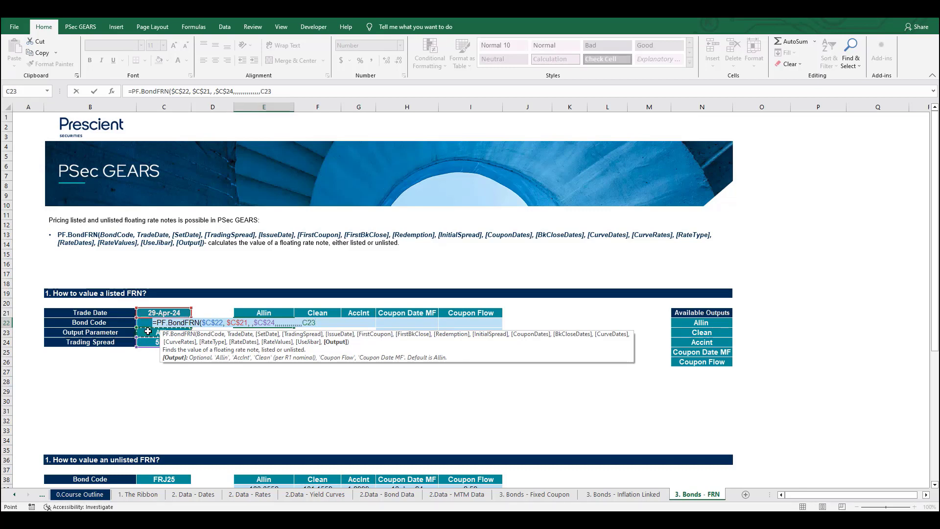
pyautogui.press('F4')
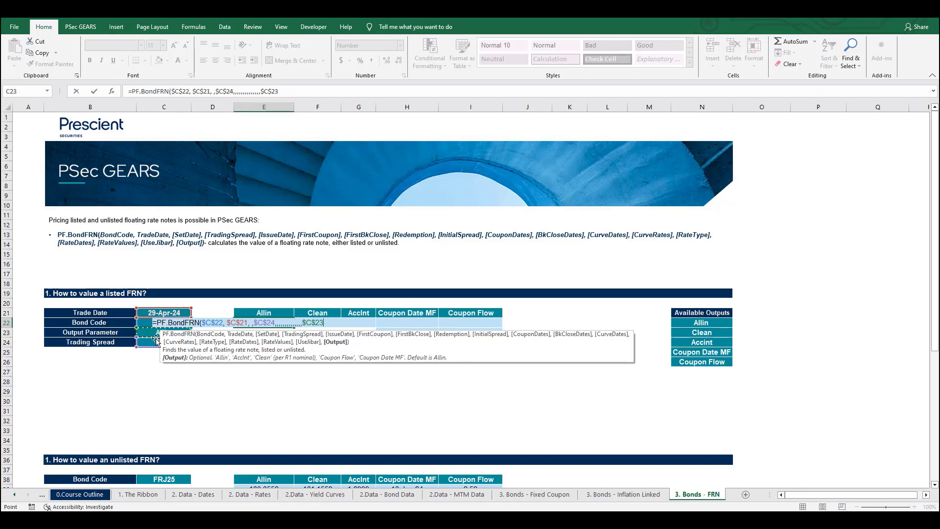
pyautogui.press('BackSpace')
pyautogui.press('BackSpace')
pyautogui.press('BackSpace')
pyautogui.press('BackSpace')
pyautogui.press('BackSpace')
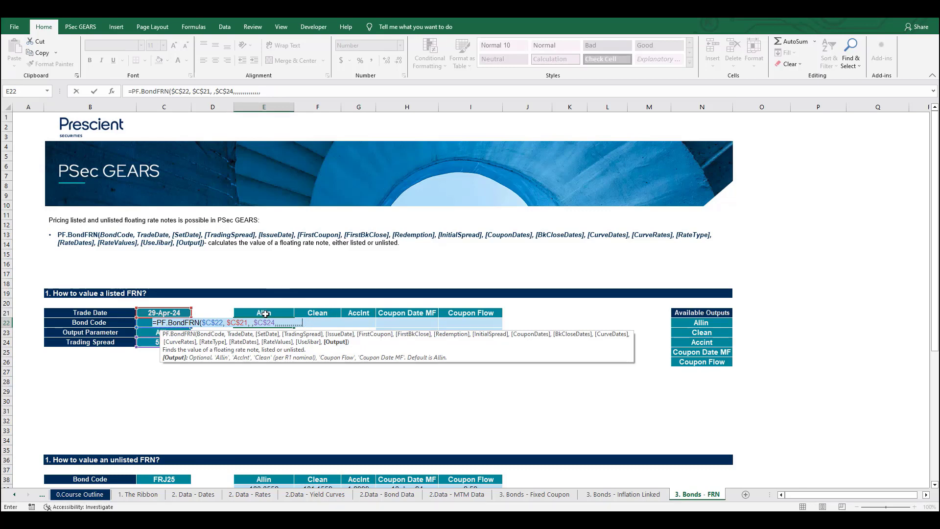
# Step: Use the Allin header as the Output argument with row-locked reference E$21 and enter the formula
pyautogui.click(265, 313)
pyautogui.press('F4')
pyautogui.press('F4')
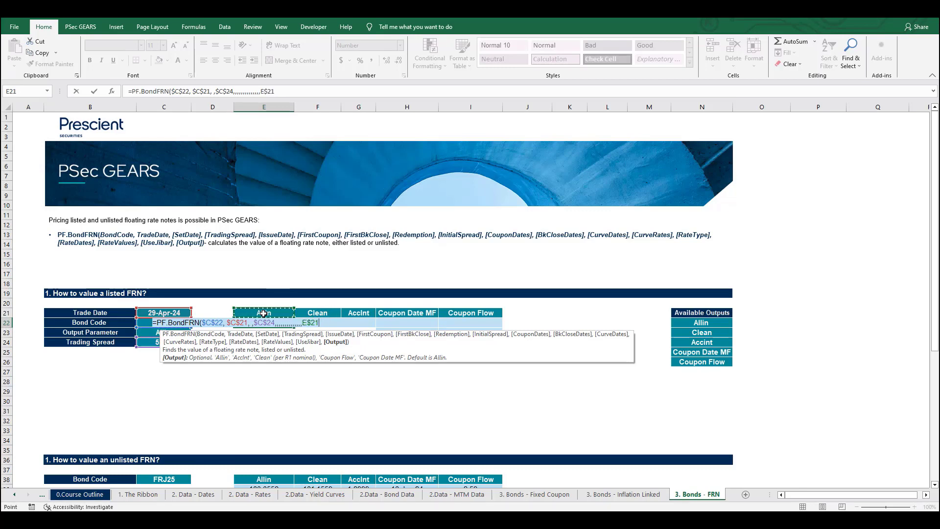
pyautogui.press('Return')
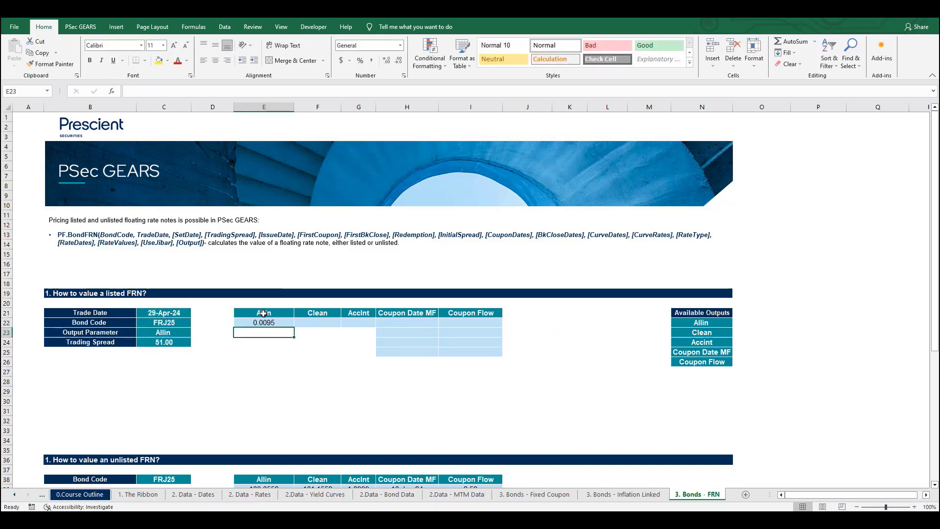
# Step: Divide the trading spread $C$24 by 10000 in the listed FRN's Allin formula in E22
pyautogui.click(272, 322)
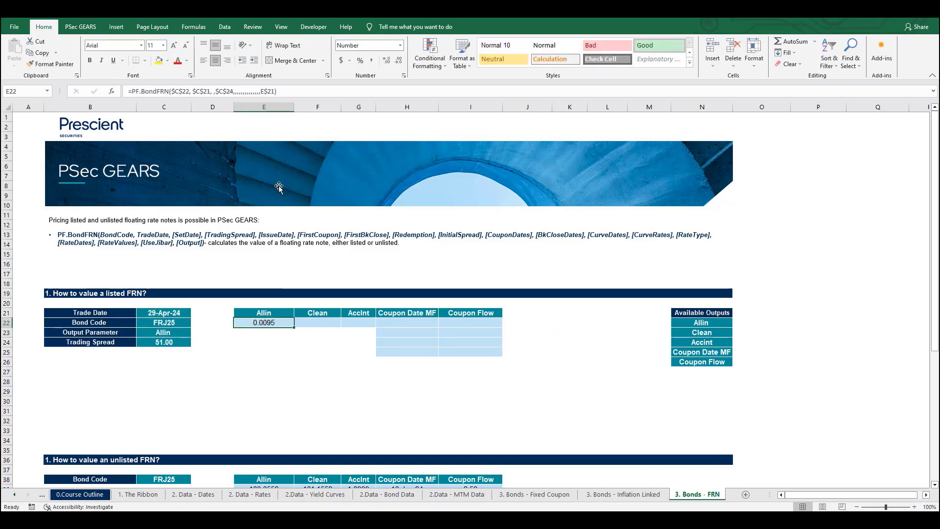
pyautogui.click(291, 90)
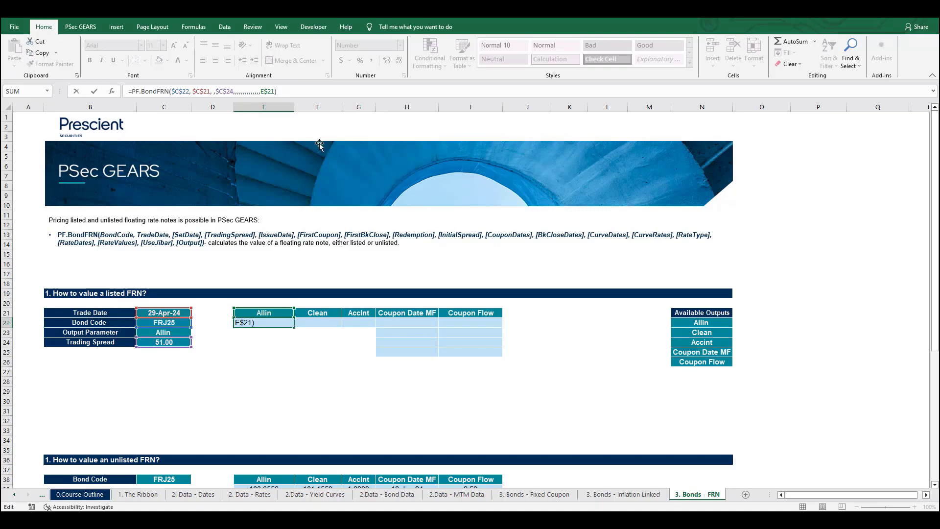
pyautogui.click(296, 321)
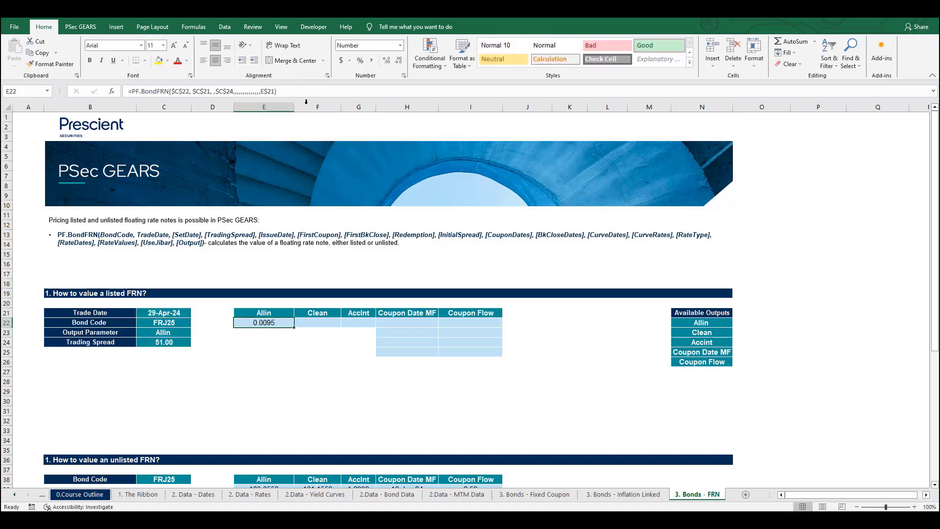
pyautogui.click(290, 89)
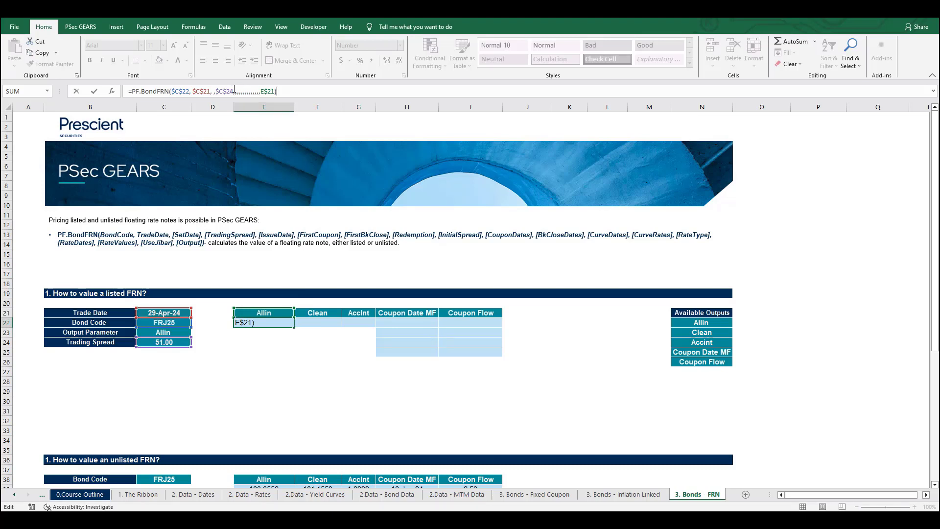
pyautogui.click(234, 90)
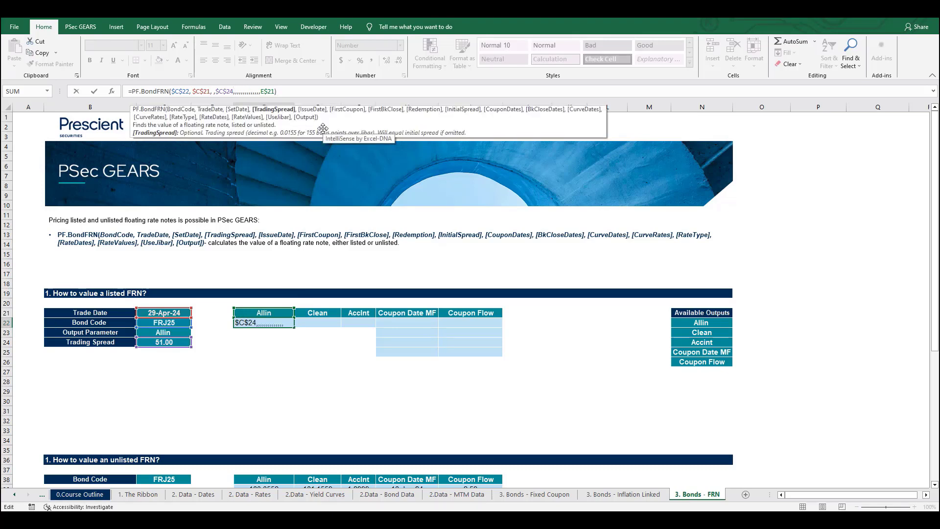
pyautogui.write('/10000')
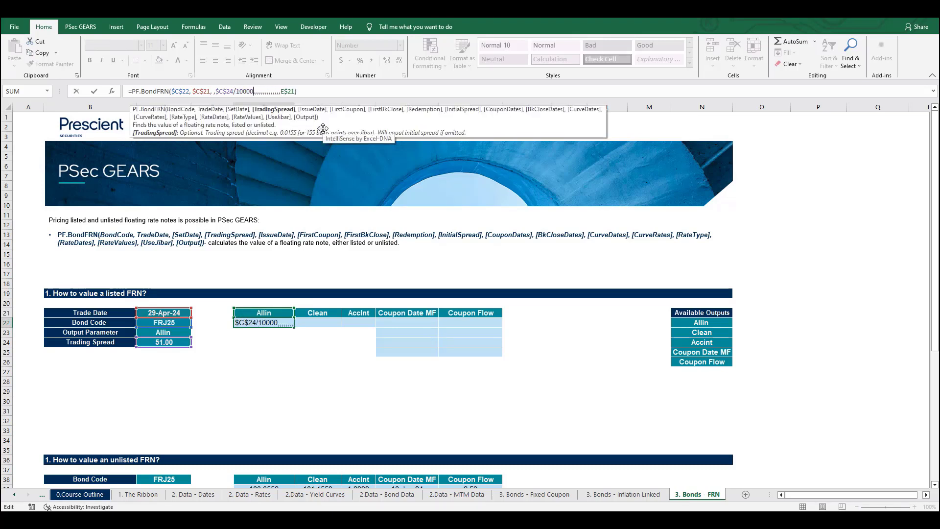
pyautogui.press('Return')
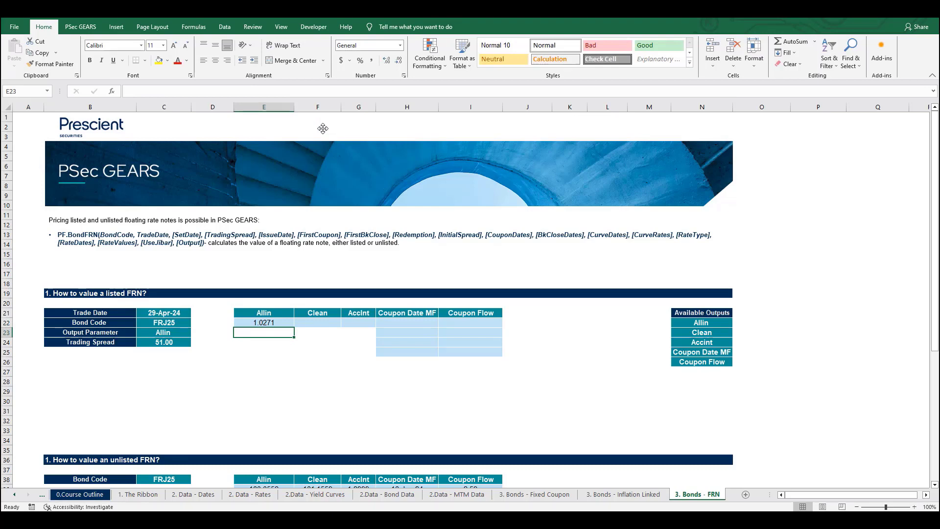
# Step: Fill the Allin formula from E22 across to the Coupon Flow column in I22 and inspect the Clean cell's formula
pyautogui.click(272, 322)
pyautogui.moveTo(295, 327); pyautogui.dragTo(491, 327)
pyautogui.click(308, 323)
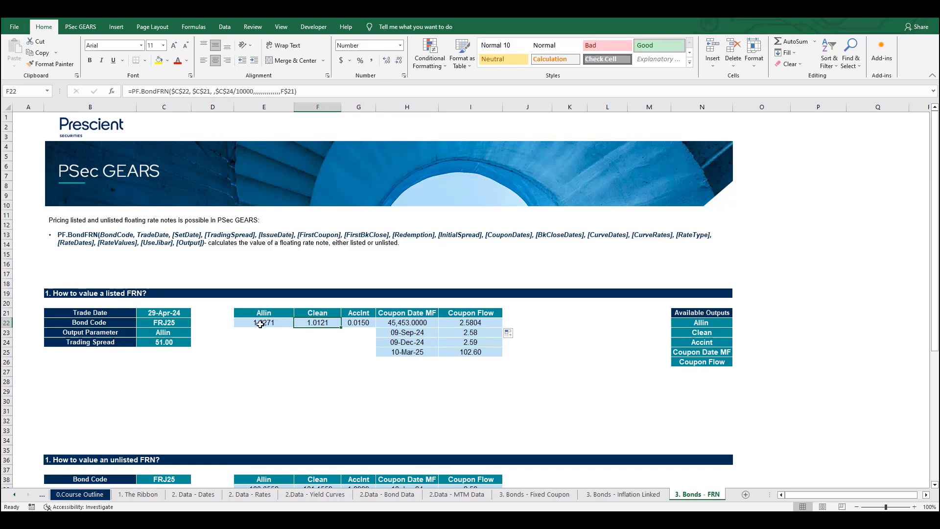
pyautogui.doubleClick(326, 321)
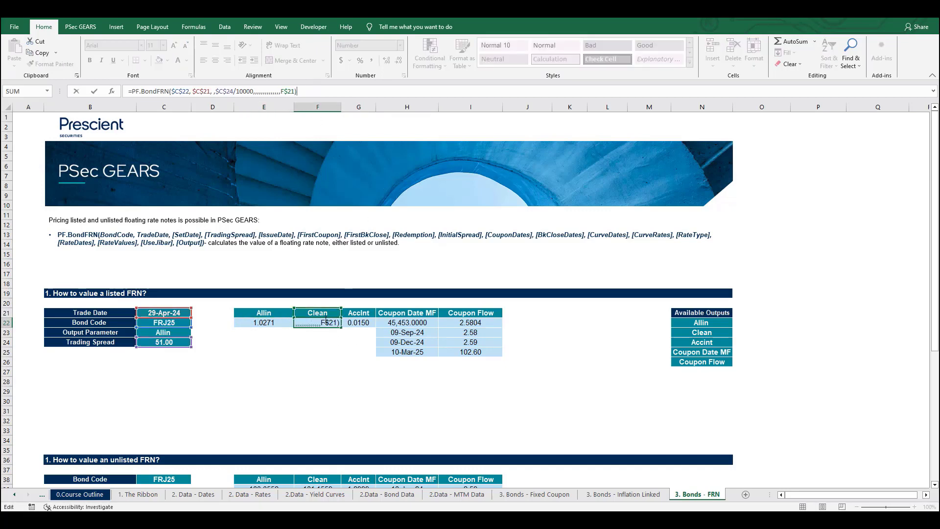
# Step: Format the listed FRN's coupon dates H22:H25 as dates and its coupon flows I22:I25 as numbers with two decimals
pyautogui.moveTo(429, 323); pyautogui.dragTo(406, 352)
pyautogui.hotkey('ctrl', 'shift', '3')
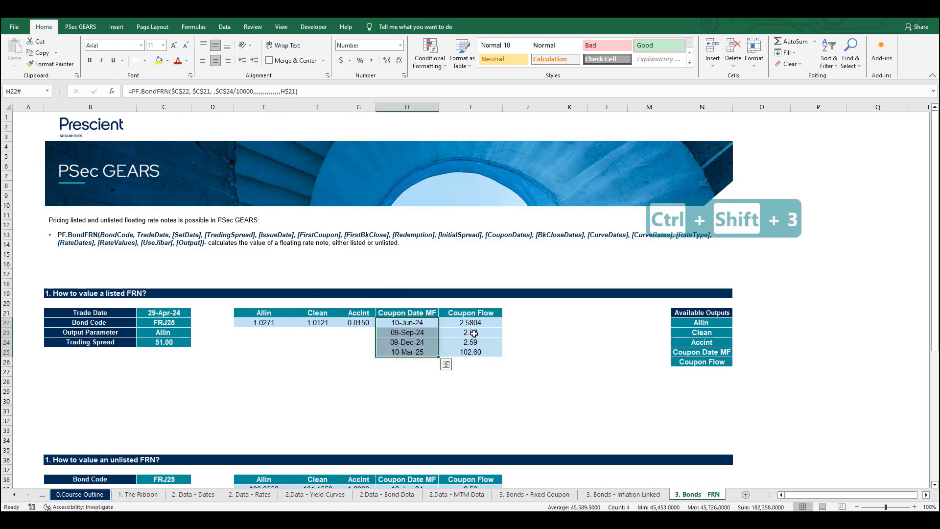
pyautogui.hotkey('ctrl', 'shift', '1')
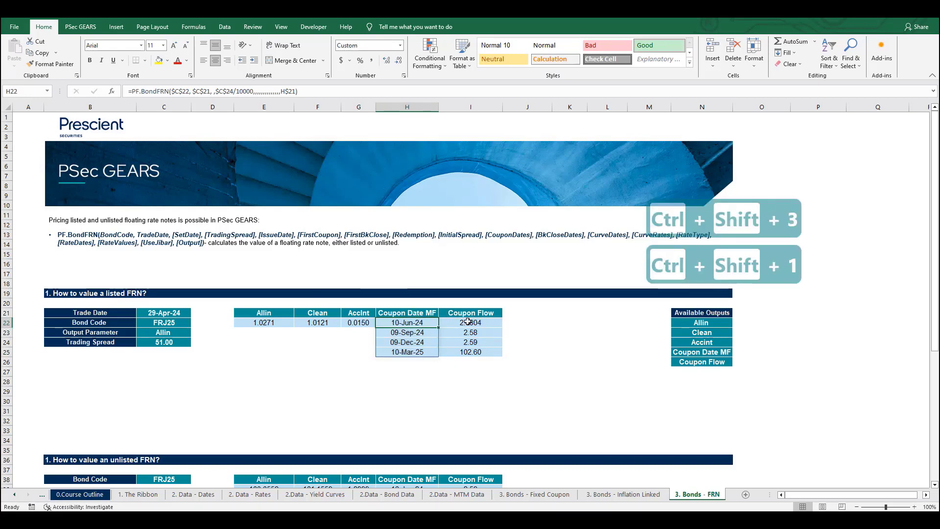
pyautogui.moveTo(474, 323); pyautogui.dragTo(481, 352)
pyautogui.hotkey('ctrl', 'shift', '1')
pyautogui.click(456, 372)
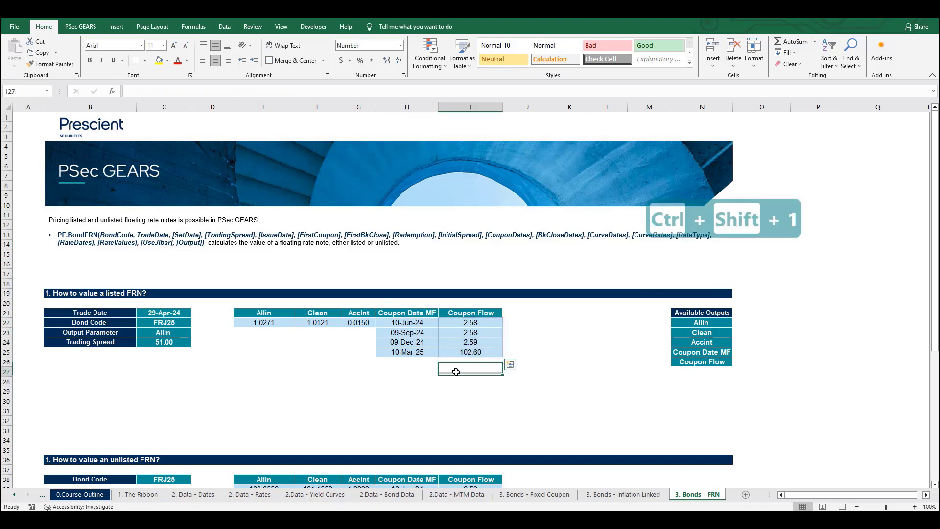
# Step: Look over the final listed coupon flow and the unlisted FRN section's inputs, including its bond code in C38
pyautogui.click(471, 352)
pyautogui.scroll(-3, 371, 341)
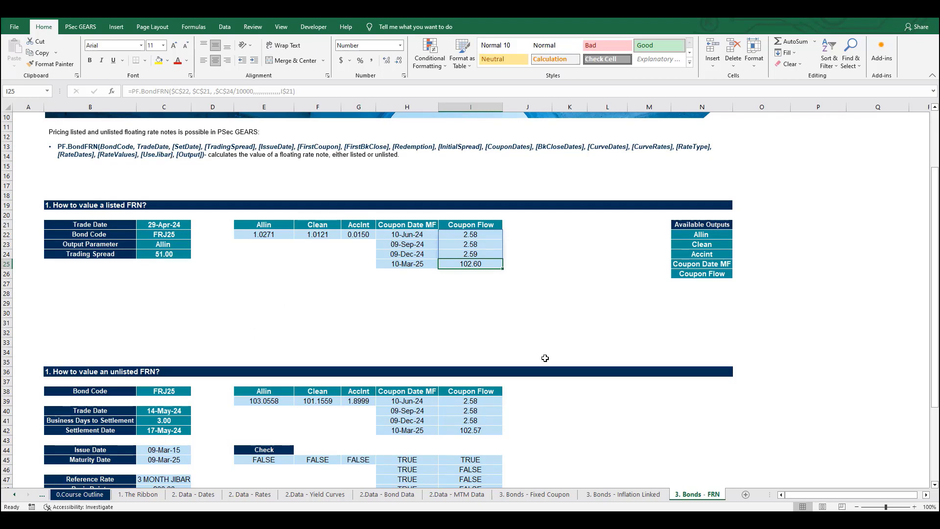
pyautogui.scroll(-3, 545, 358)
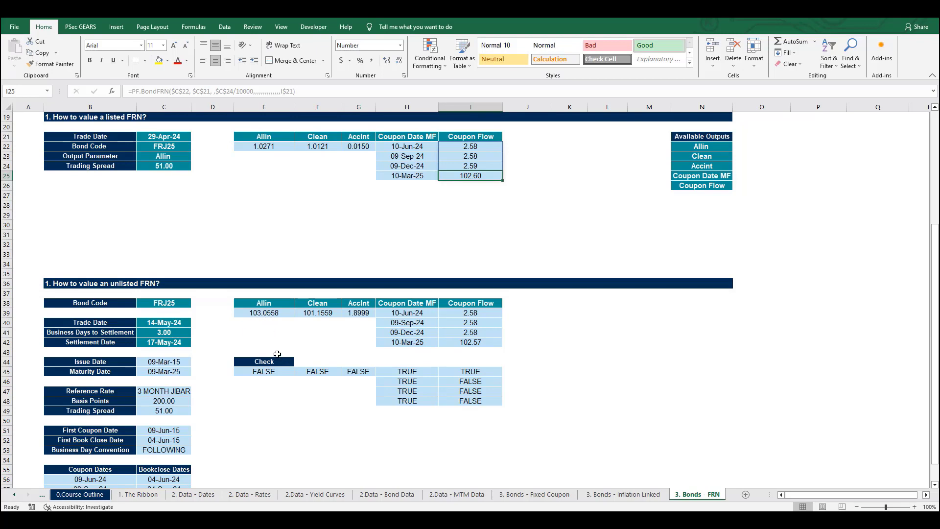
pyautogui.scroll(-1, 265, 313)
pyautogui.scroll(4, 211, 259)
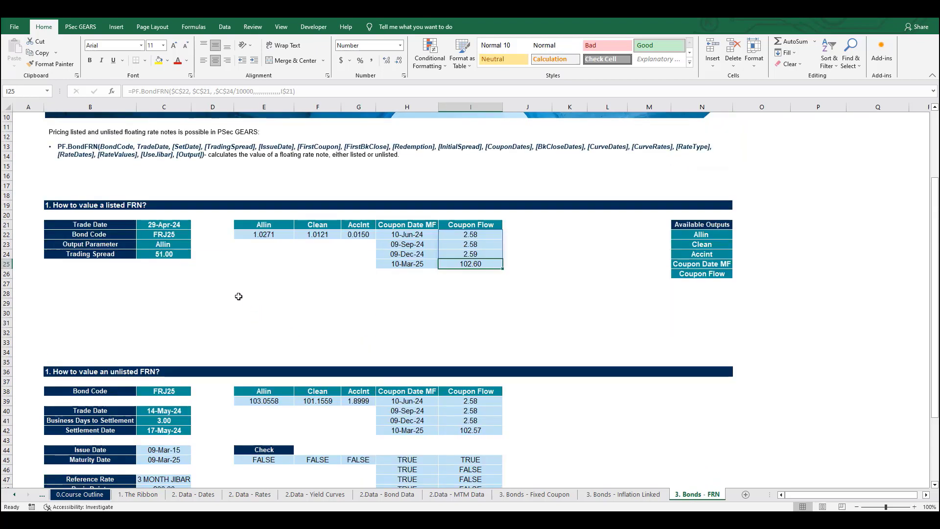
pyautogui.scroll(-4, 149, 383)
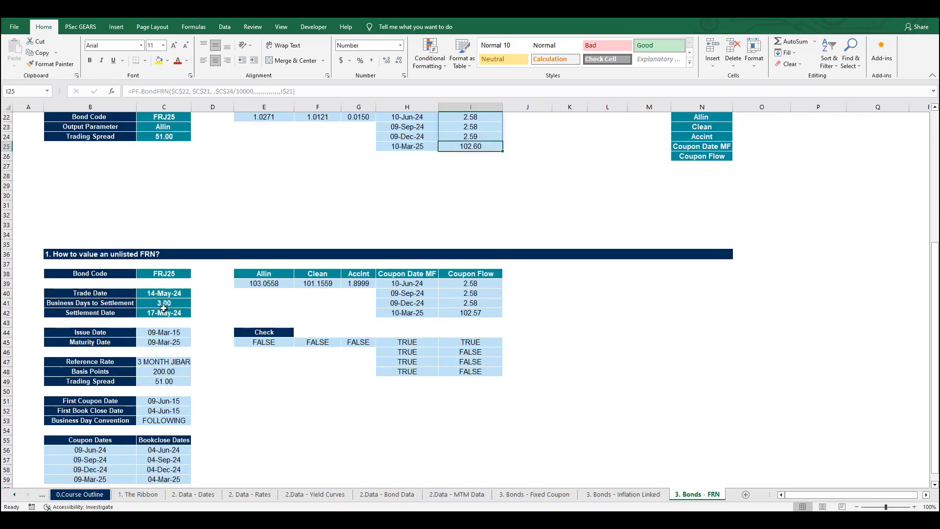
pyautogui.click(169, 272)
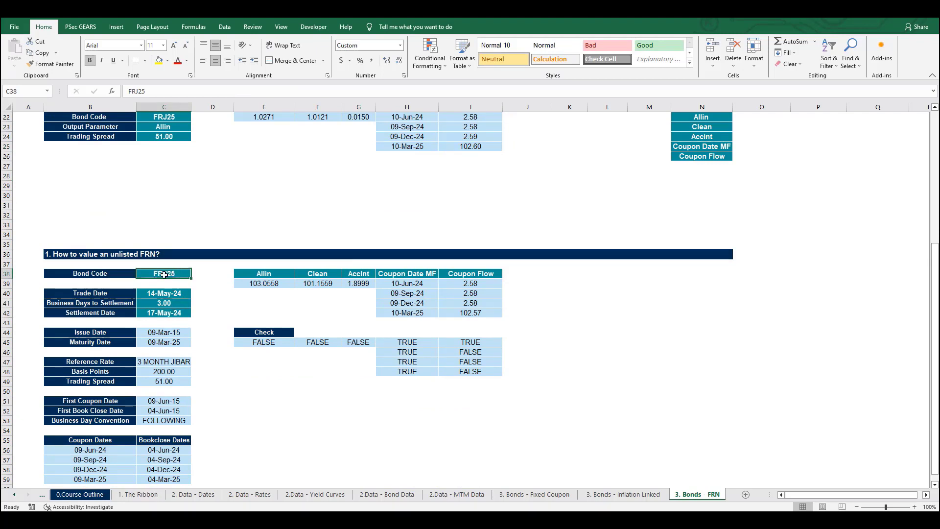
# Step: Examine the BondCode, TradeDate, SetDate and TradingSpread arguments of the unlisted Allin formula in E39, and close them without changes
pyautogui.click(236, 282)
pyautogui.click(167, 91)
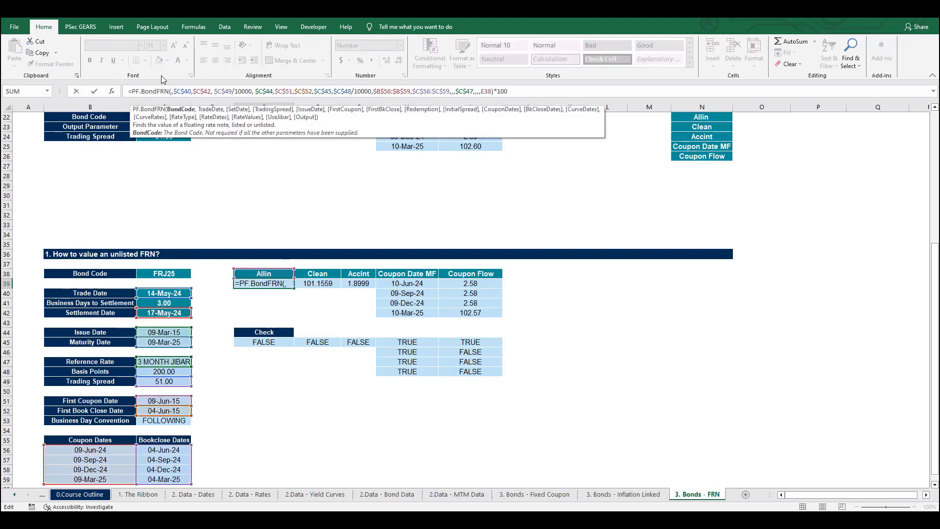
pyautogui.click(112, 91)
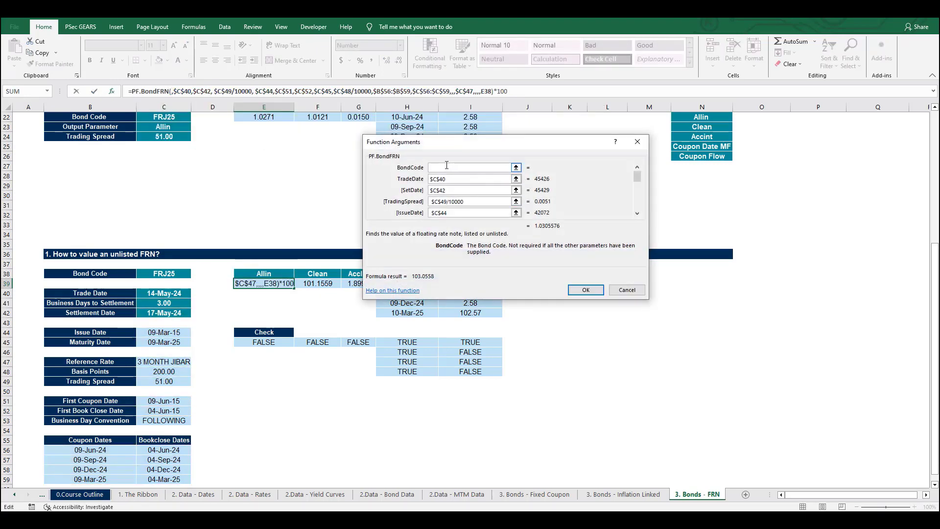
pyautogui.moveTo(450, 151); pyautogui.dragTo(435, 173)
pyautogui.click(446, 204)
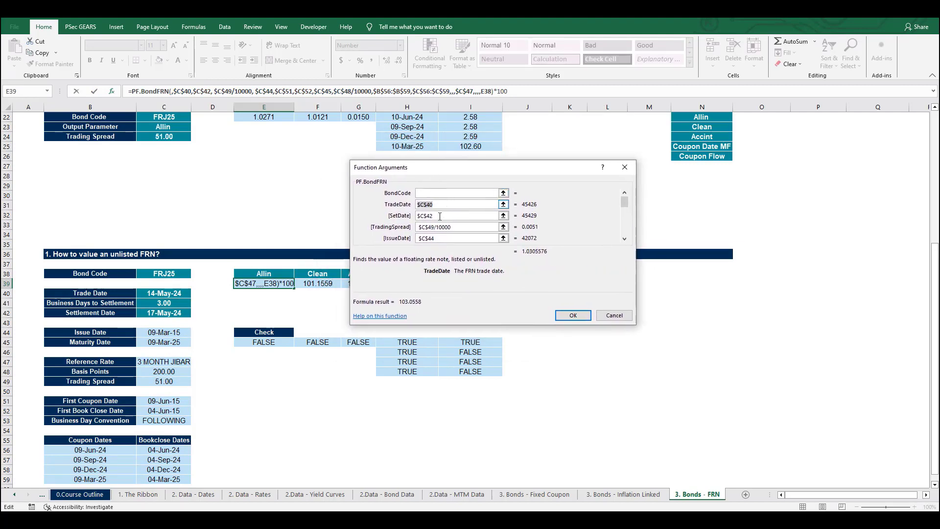
pyautogui.click(440, 216)
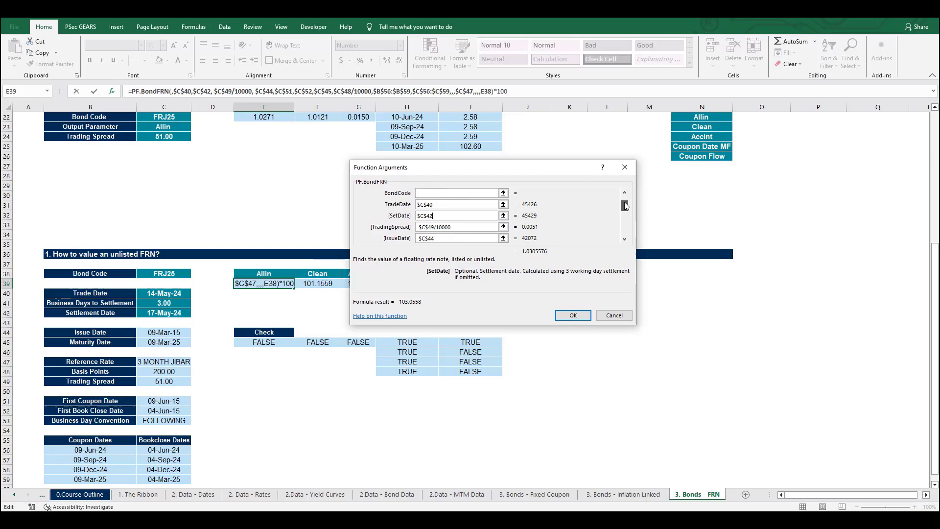
pyautogui.moveTo(625, 206); pyautogui.dragTo(625, 209)
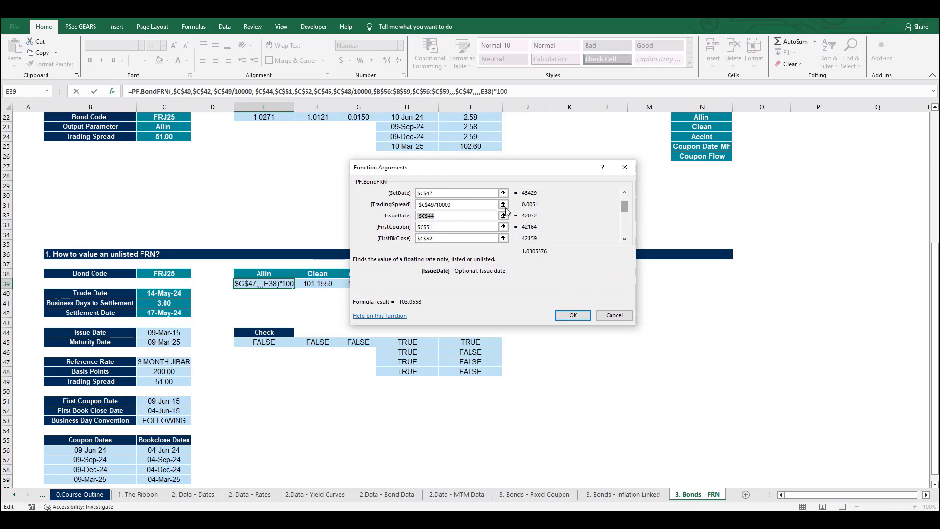
pyautogui.click(455, 204)
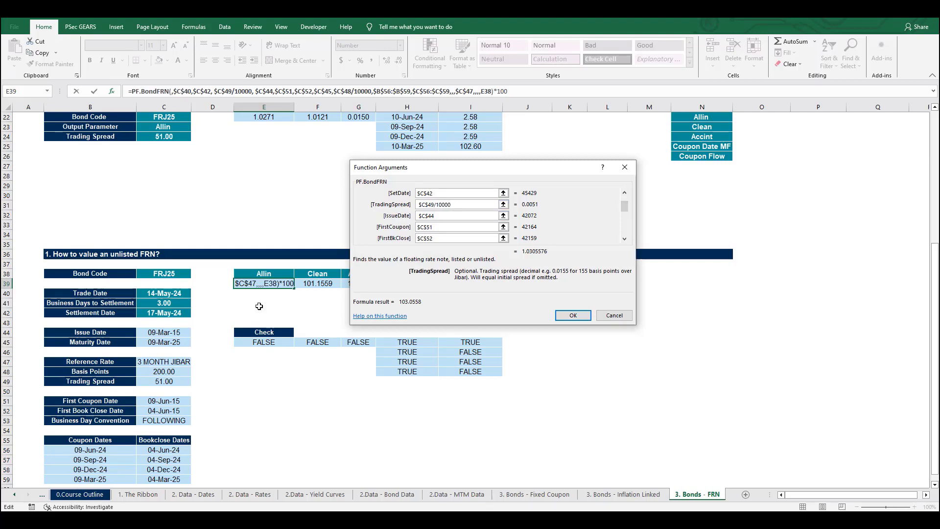
pyautogui.scroll(-3, 148, 285)
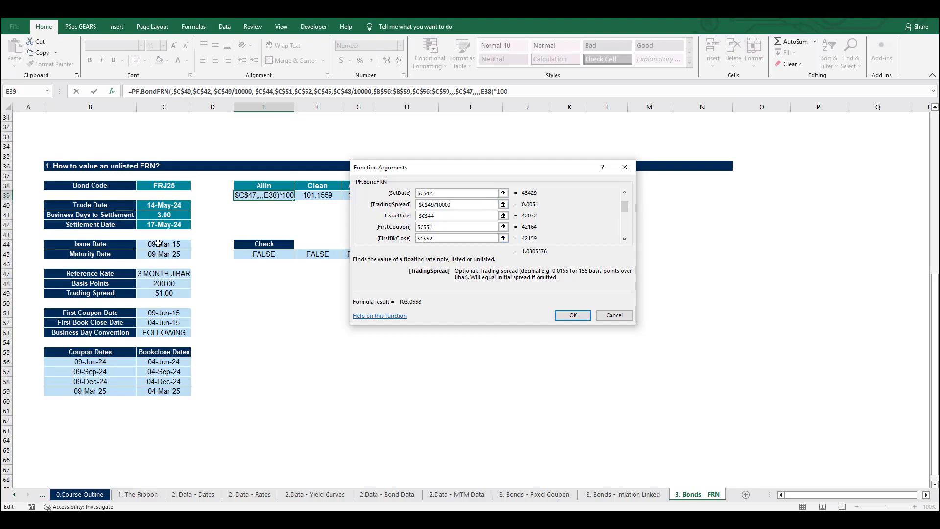
pyautogui.click(613, 317)
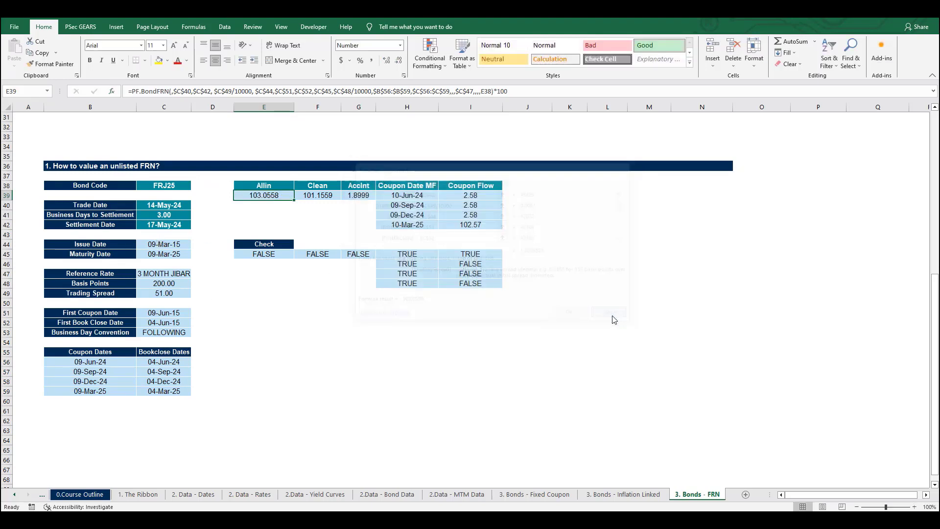
# Step: Inspect the formulas behind the unlisted FRN's Trading Spread in C49 and First Coupon Date in C51
pyautogui.click(164, 293)
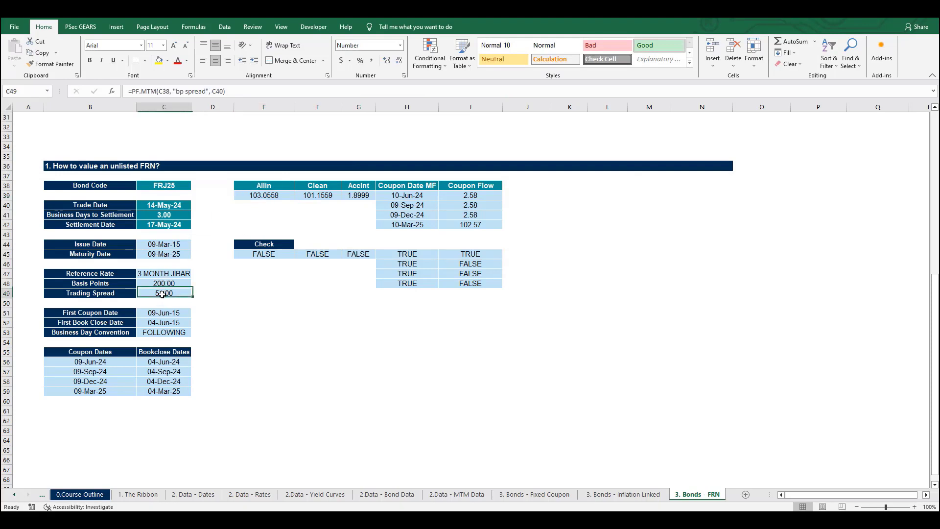
pyautogui.click(240, 91)
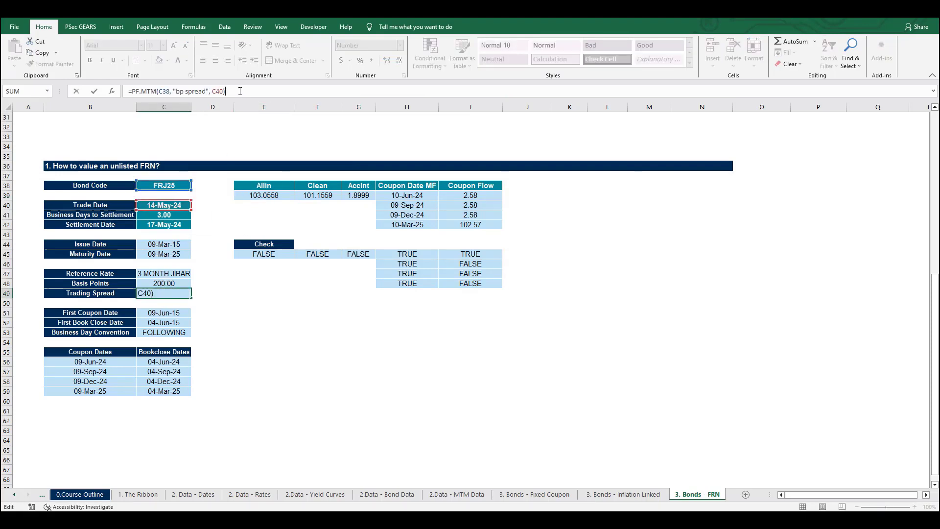
pyautogui.press('Escape')
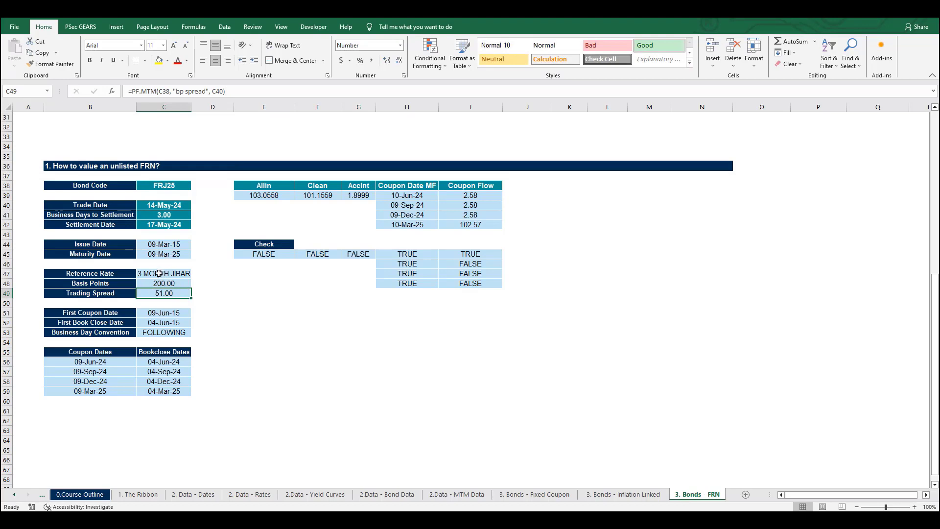
pyautogui.click(172, 313)
pyautogui.click(242, 91)
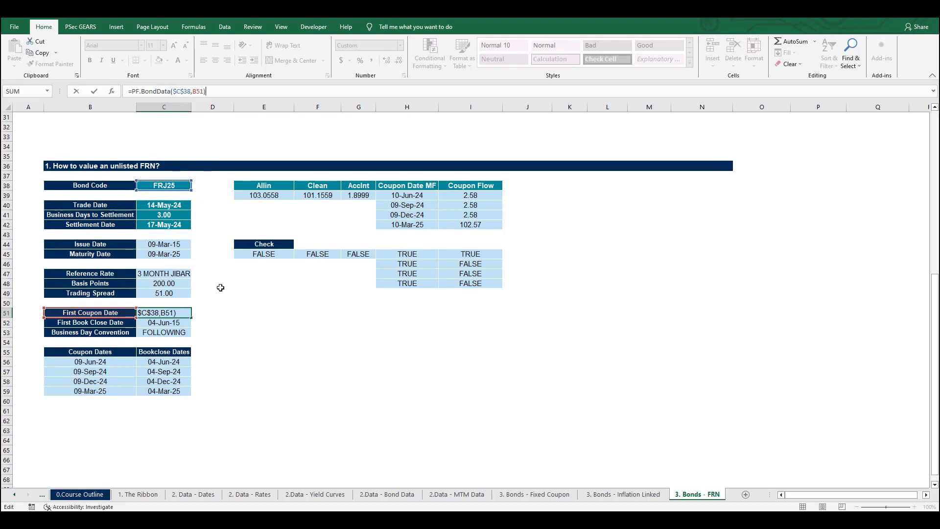
# Step: Examine the unlisted Allin formula's PF.BondFRN arguments in E39 from TradingSpread through FirstBkClose, Redemption and InitialSpread
pyautogui.click(250, 195)
pyautogui.click(172, 91)
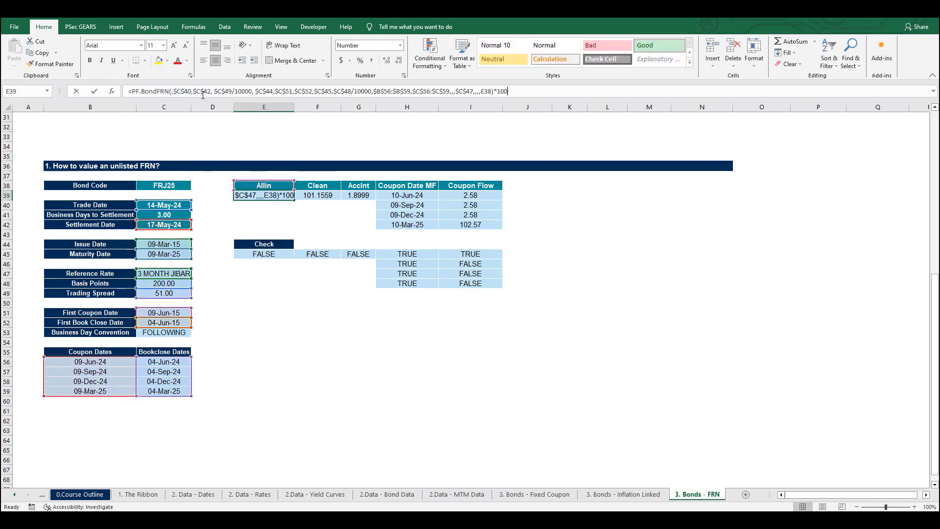
pyautogui.click(111, 91)
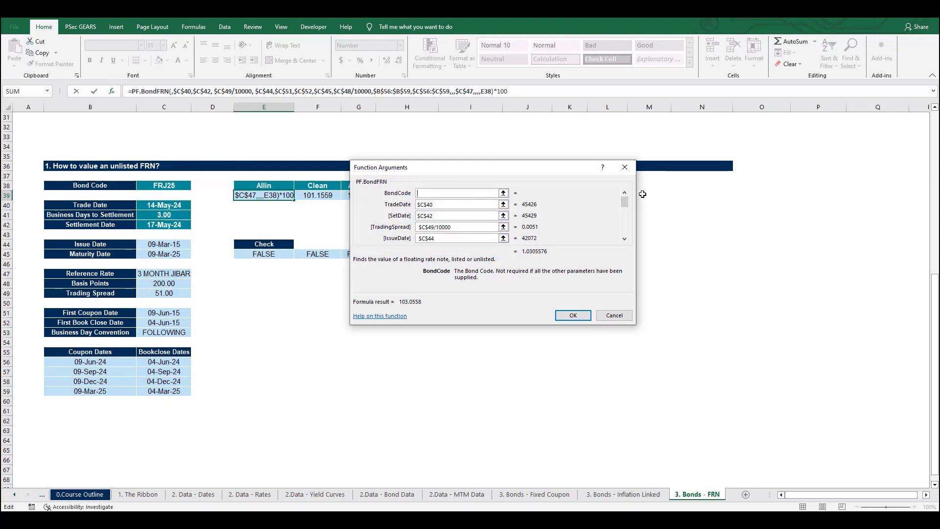
pyautogui.click(465, 229)
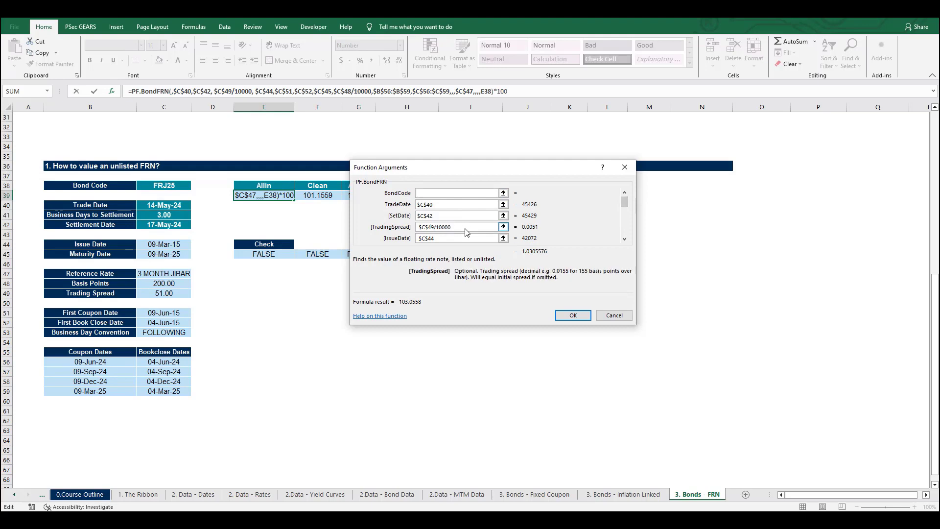
pyautogui.moveTo(626, 203); pyautogui.dragTo(625, 214)
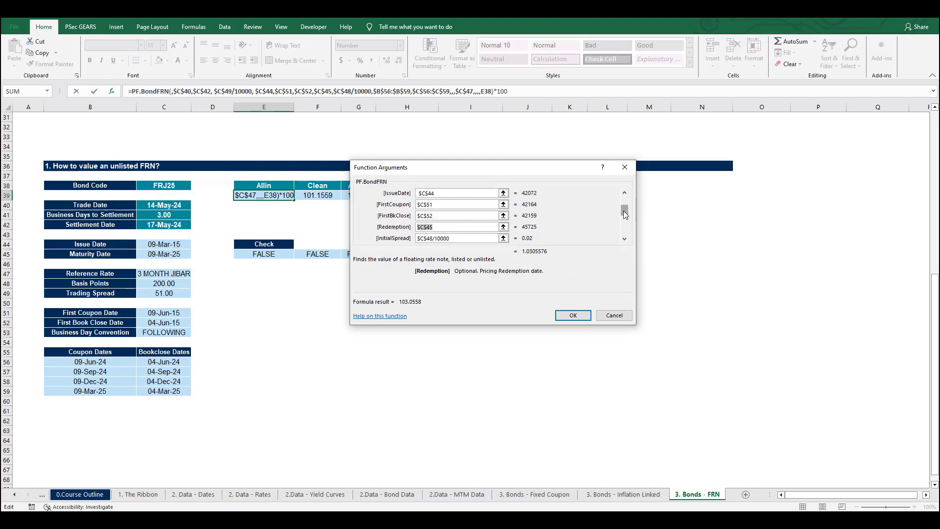
pyautogui.click(442, 216)
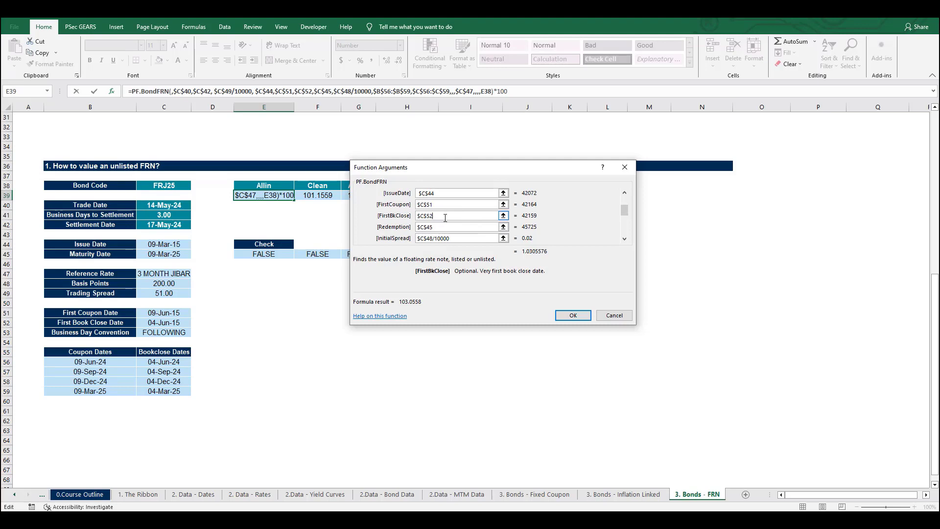
pyautogui.press('Tab')
pyautogui.press('Tab')
pyautogui.press('Tab')
# Step: Examine the CouponDates, BkCloseDates, CurveDates and CurveRates arguments of the Allin formula in E39
pyautogui.click(625, 239)
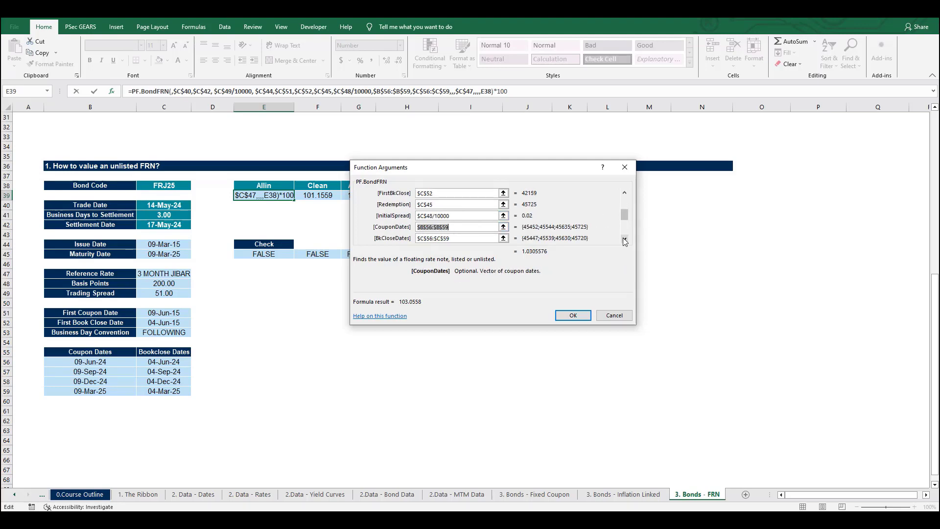
pyautogui.click(625, 239)
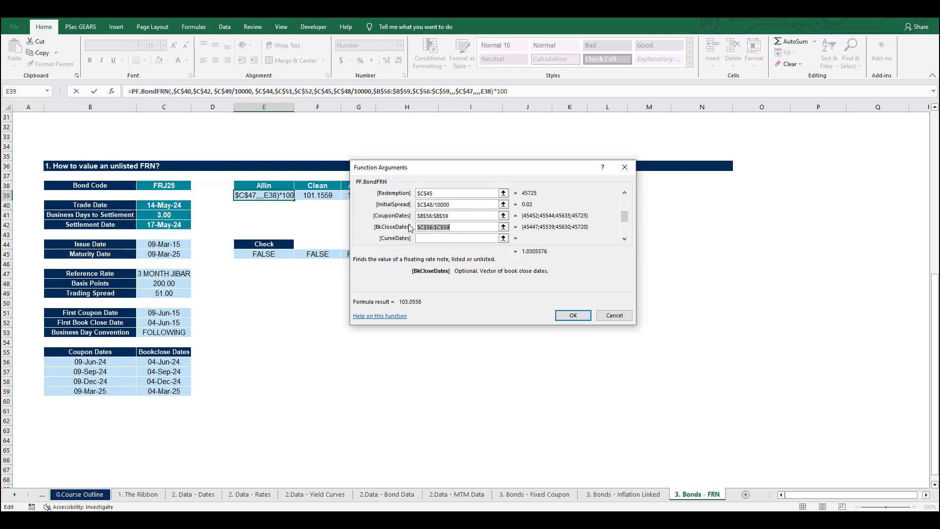
pyautogui.click(625, 240)
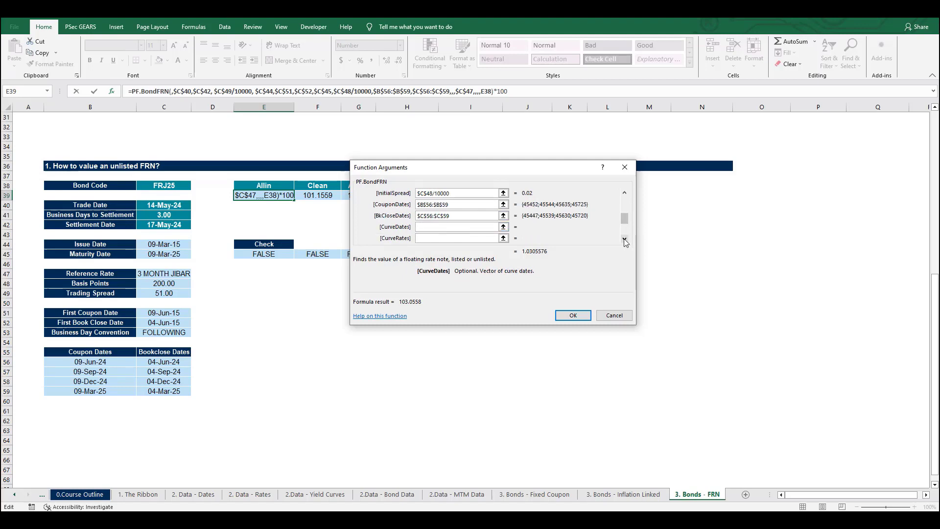
pyautogui.click(625, 239)
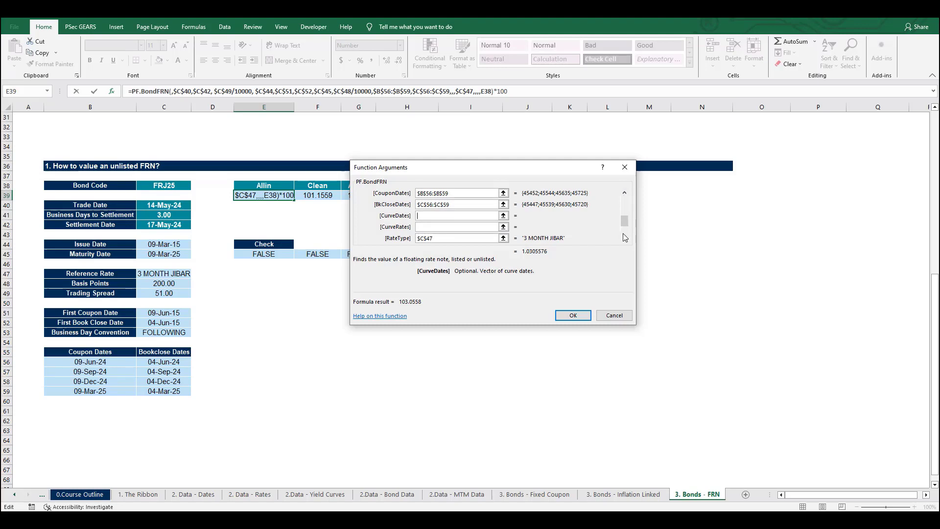
# Step: Examine the RateType, RateDates, RateValues, UseJibar and Output arguments in E39, and close the arguments without changes
pyautogui.click(625, 238)
pyautogui.click(625, 239)
pyautogui.click(449, 217)
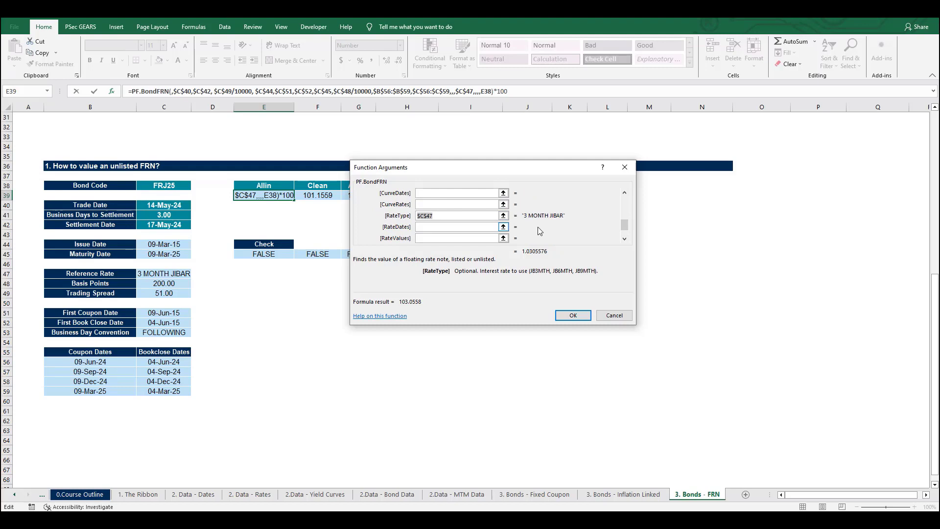
pyautogui.click(624, 239)
pyautogui.click(625, 239)
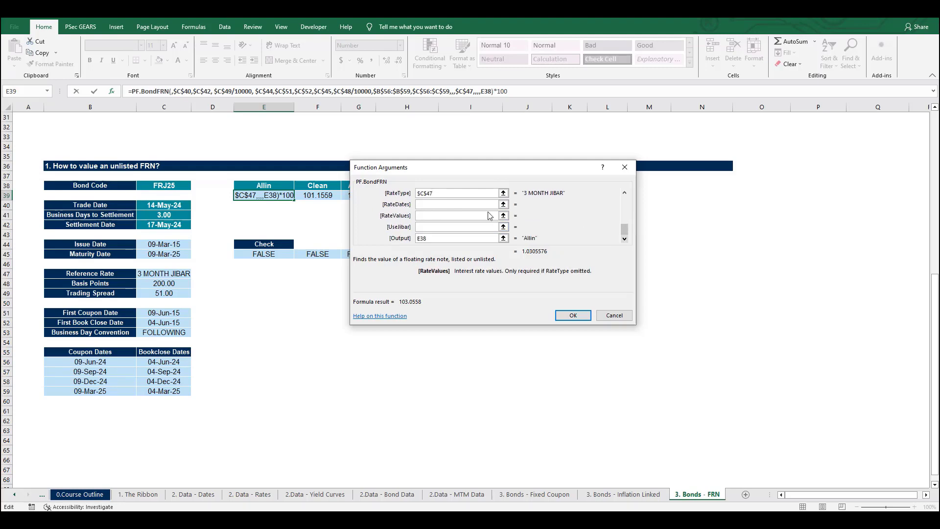
pyautogui.click(419, 205)
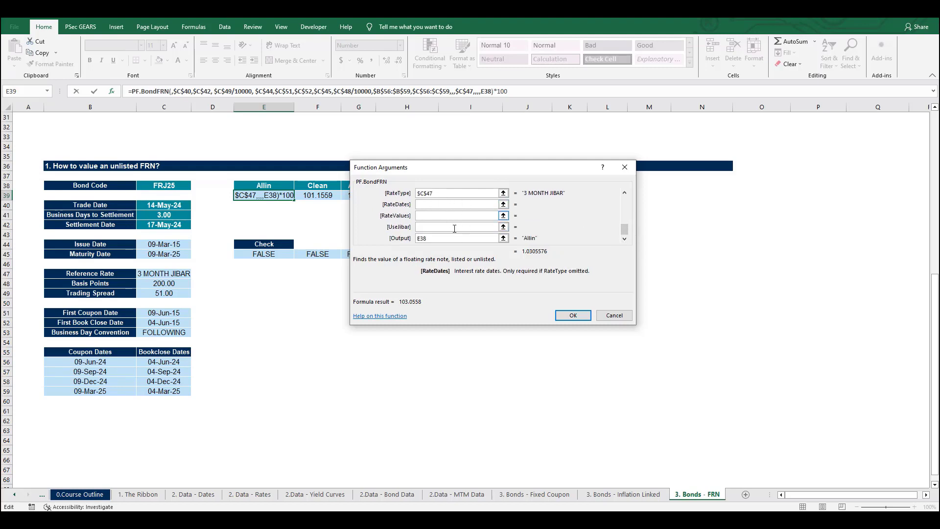
pyautogui.click(426, 216)
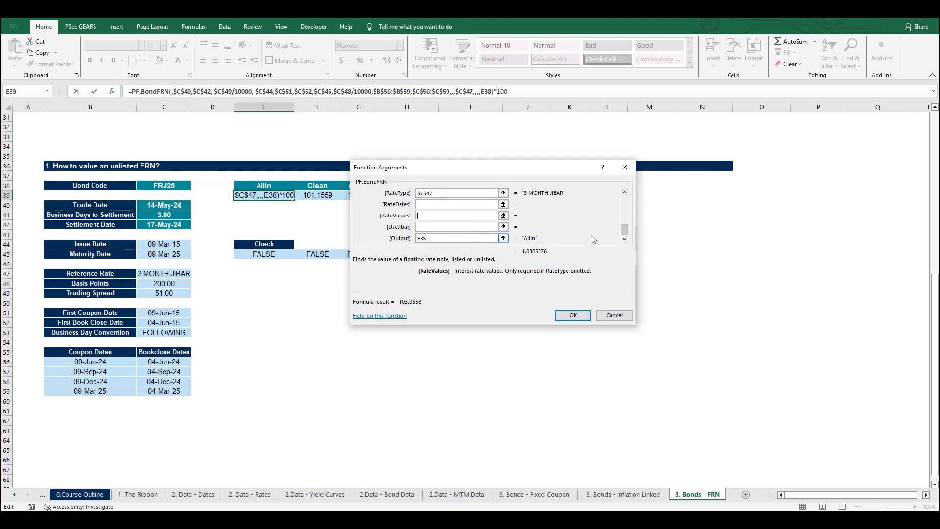
pyautogui.click(463, 227)
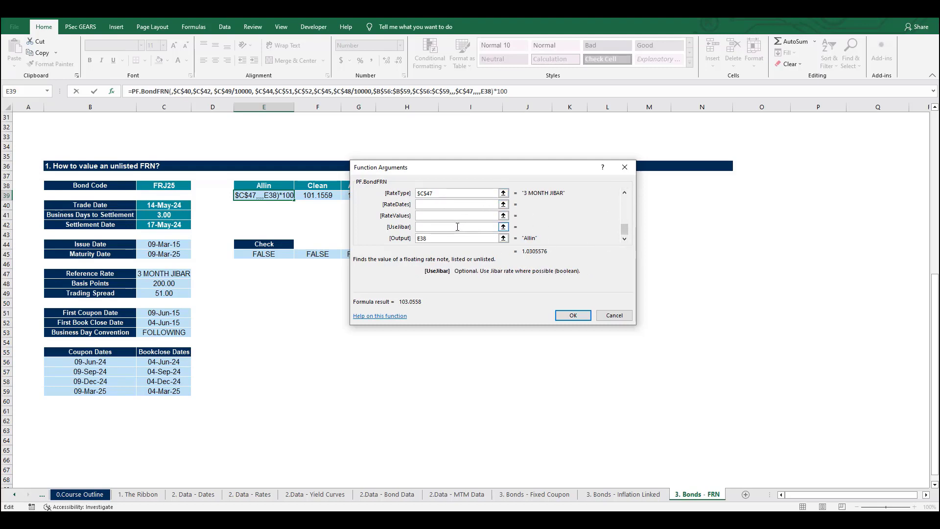
pyautogui.click(582, 316)
# Step: Compare the listed FRN's Allin output in row 22 with the unlisted FRN's results and checks
pyautogui.scroll(6, 329, 265)
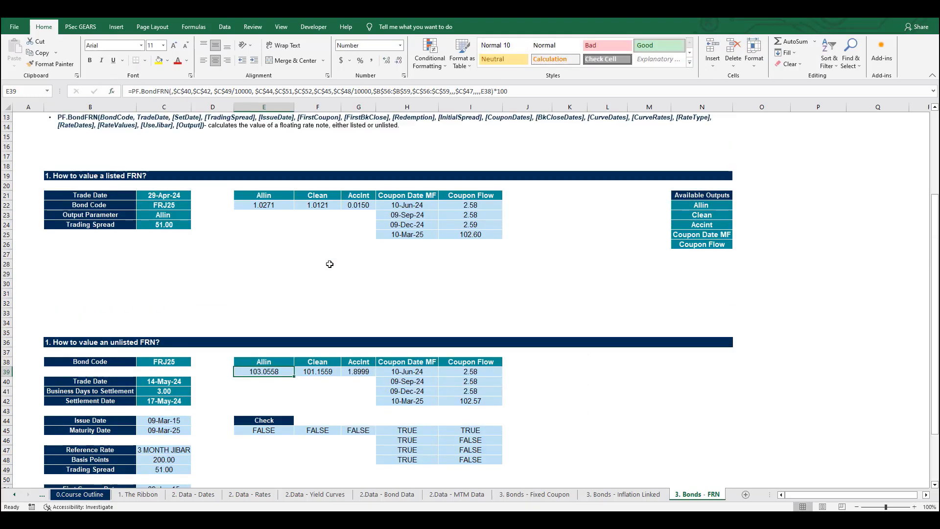
pyautogui.click(274, 217)
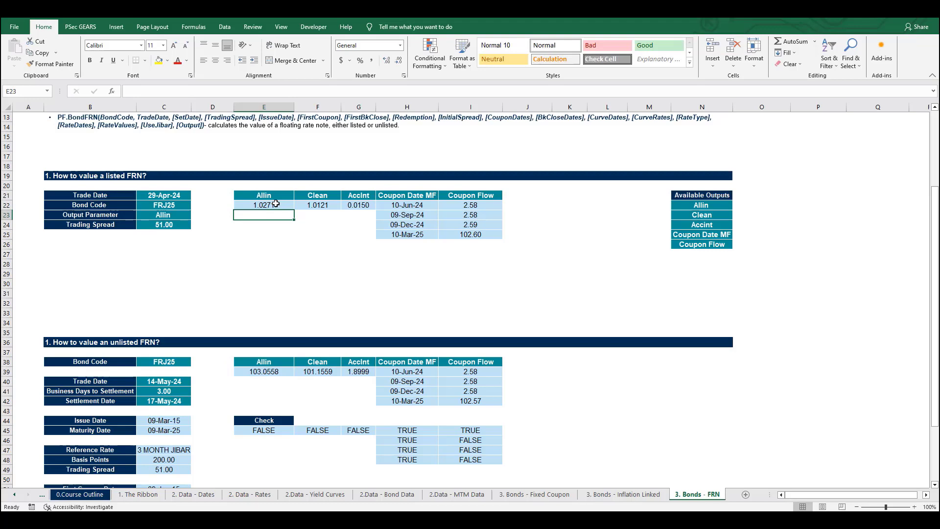
pyautogui.click(276, 193)
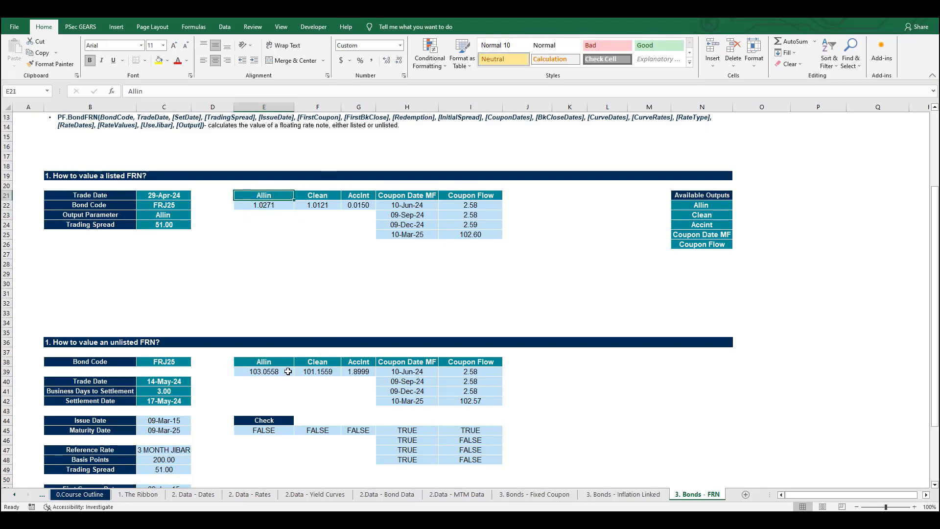
pyautogui.scroll(-3, 269, 374)
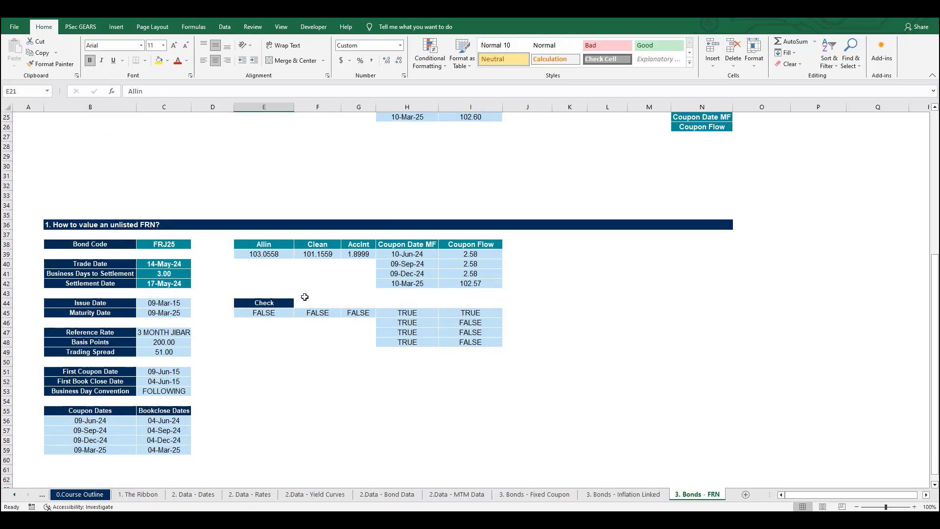